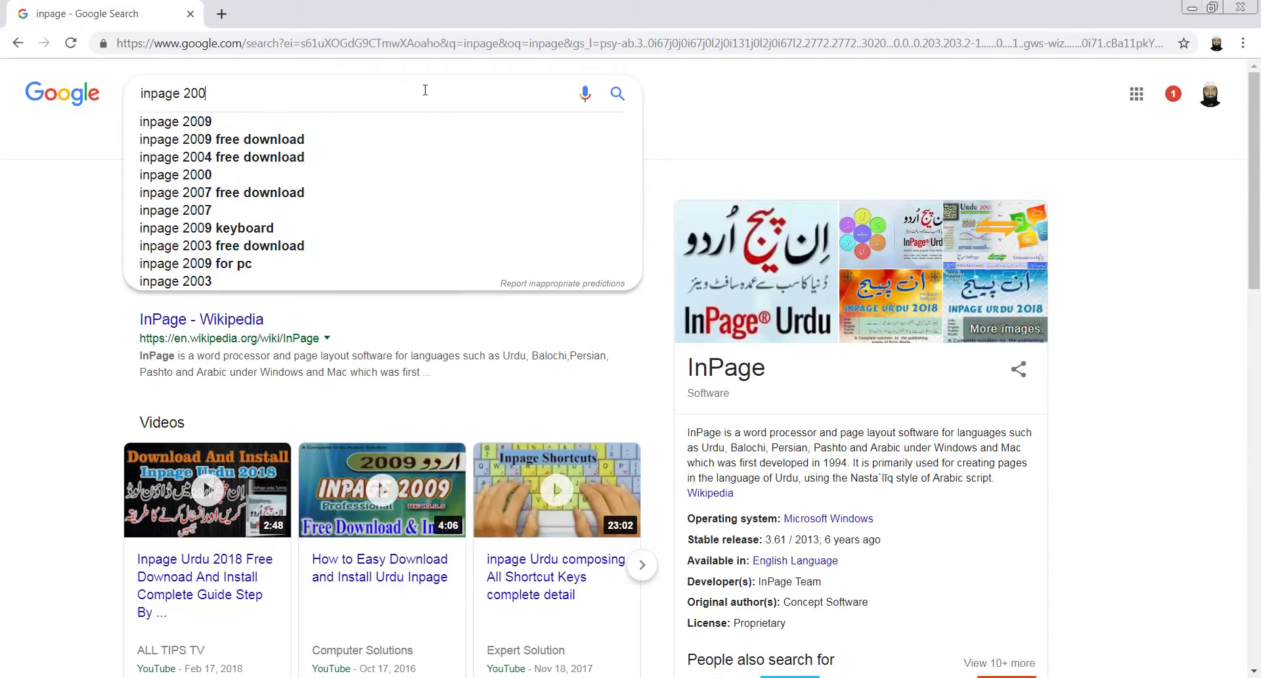
Search Google for "inpage 2000 download".
text(0)
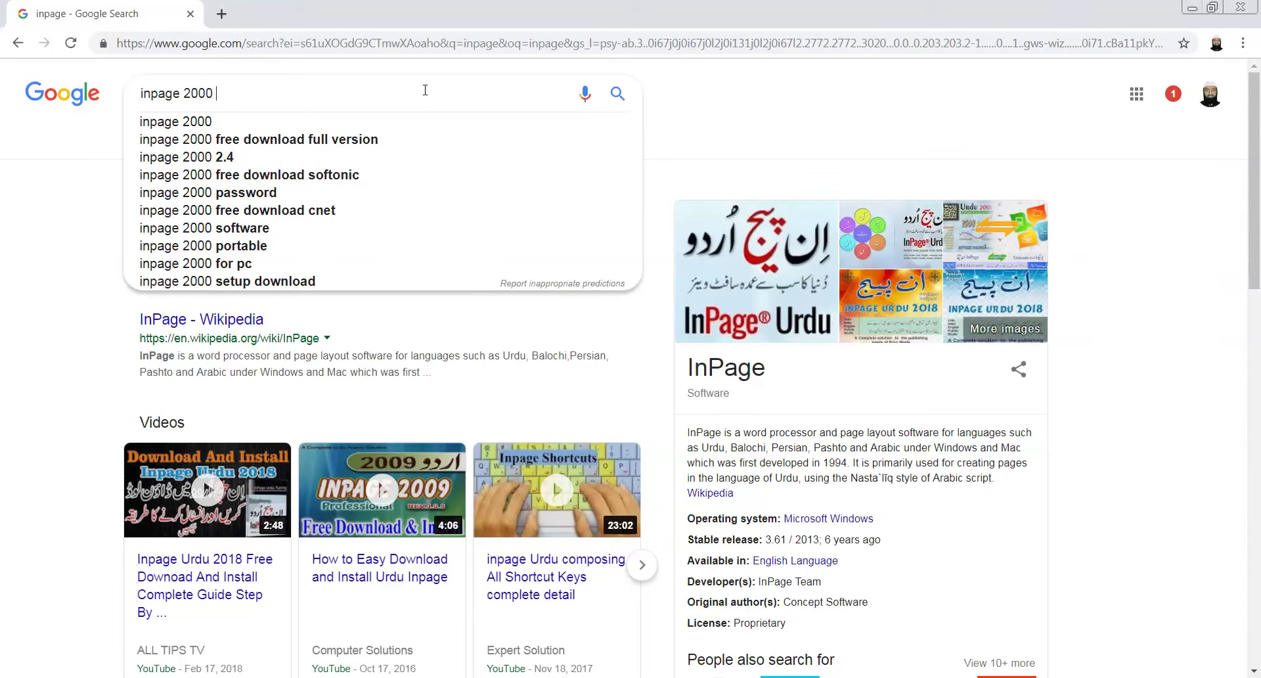
key(Down)
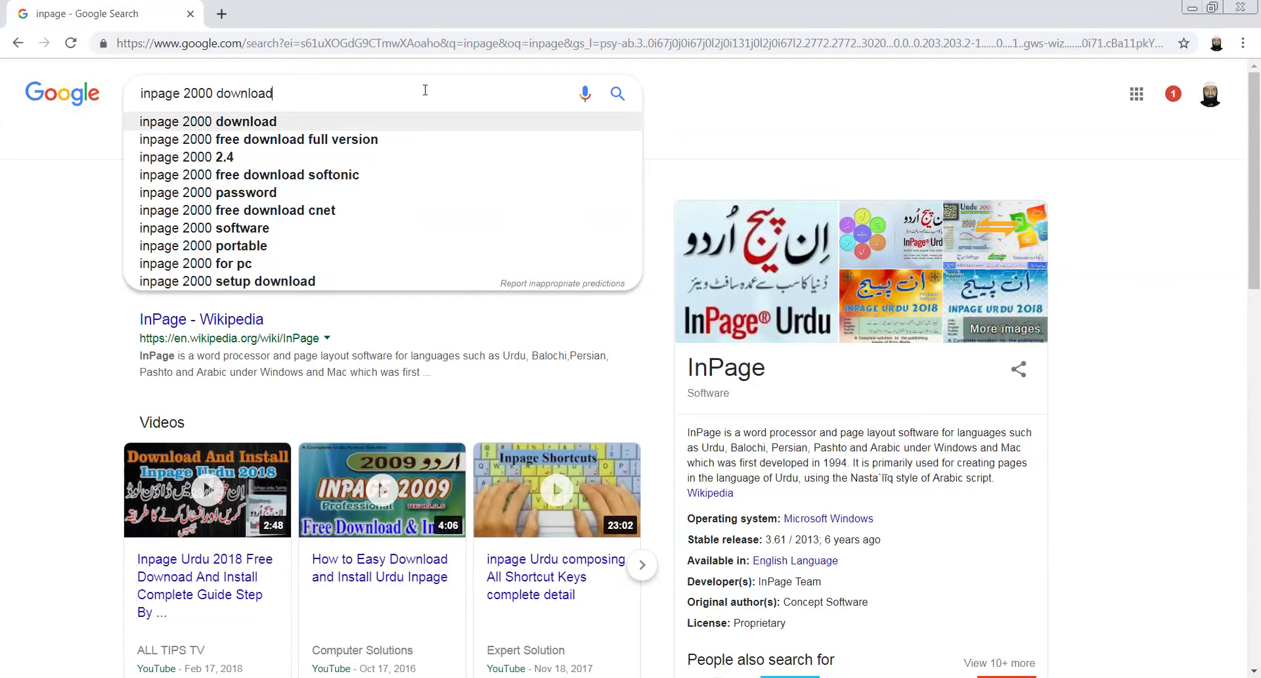
key(Return)
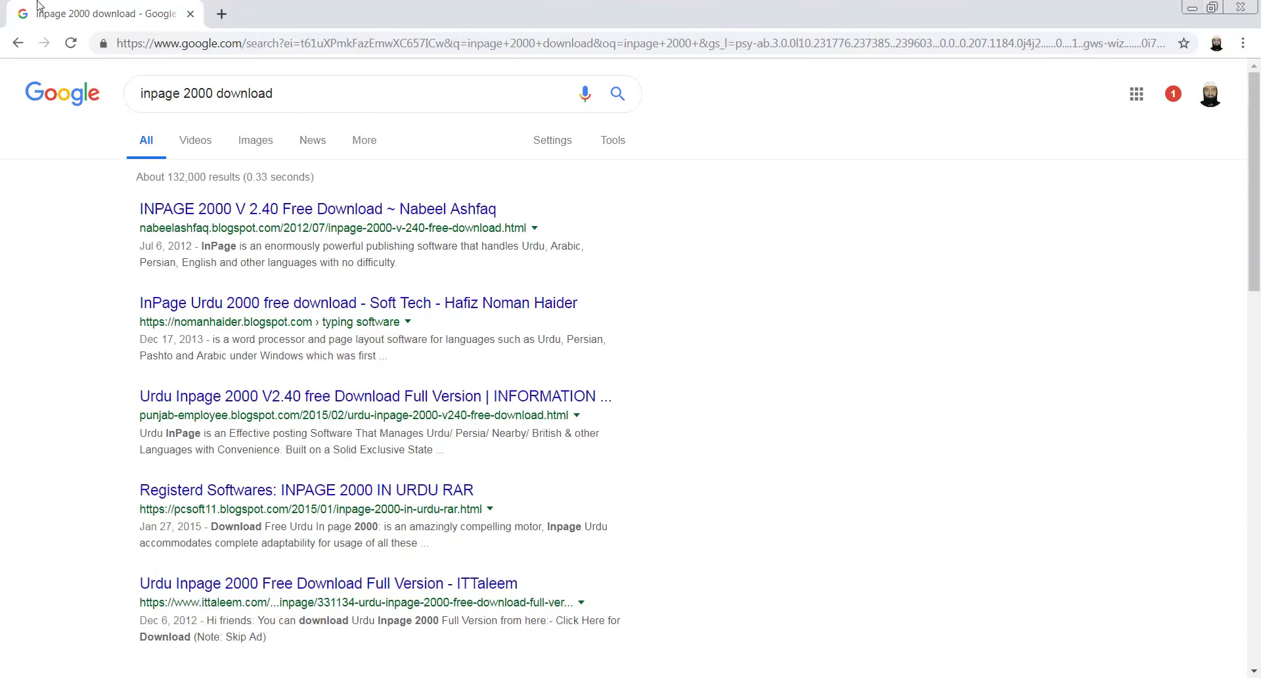
Open the "INPAGE 2000 V 2.40 Free Download" search result and follow the download link below its instructions.
click(282, 209)
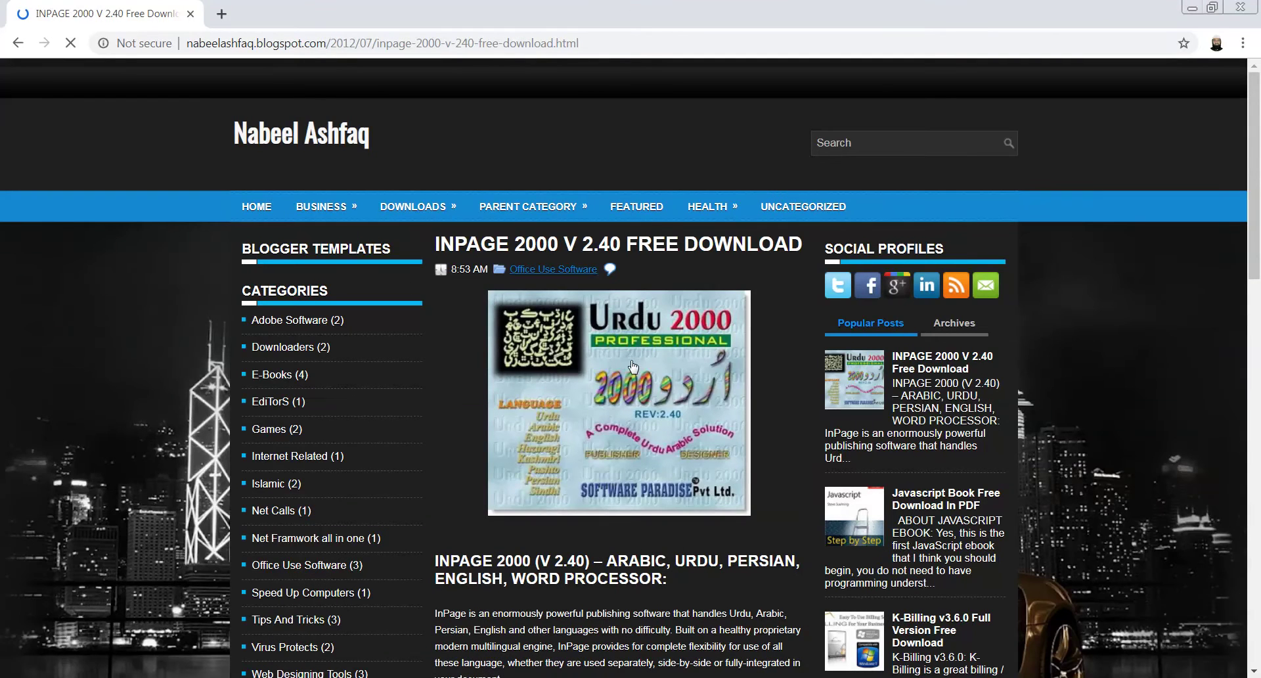
scroll(634, 364, down, 8)
scroll(636, 361, up, 4)
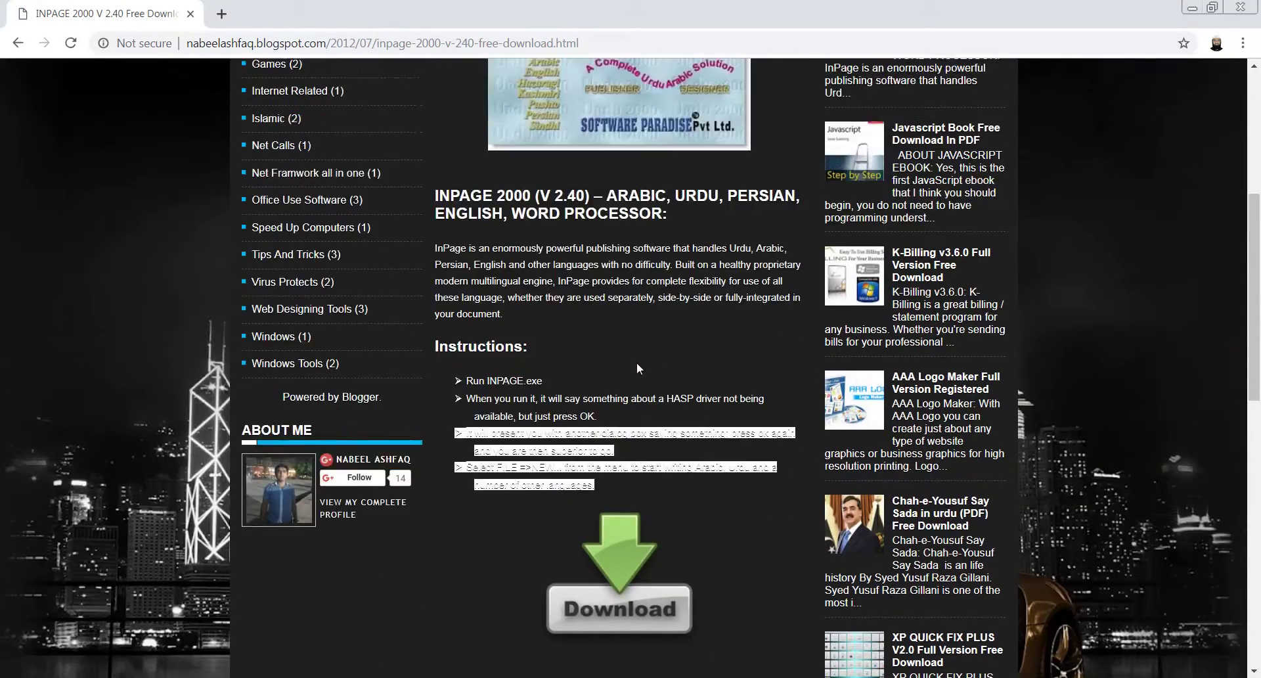
scroll(637, 363, down, 5)
click(607, 361)
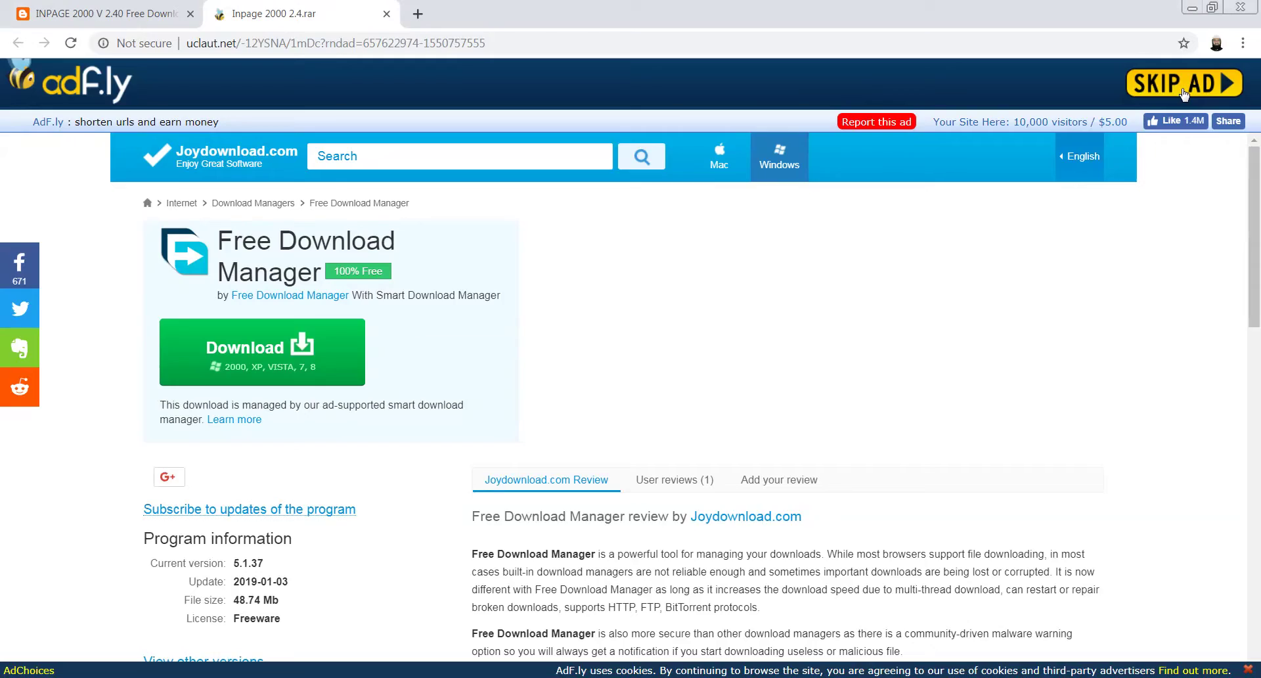
Skip the AdF.ly advertisement to reach the MediaFire file page and close the CryptoTab Browser ad tab.
click(1184, 92)
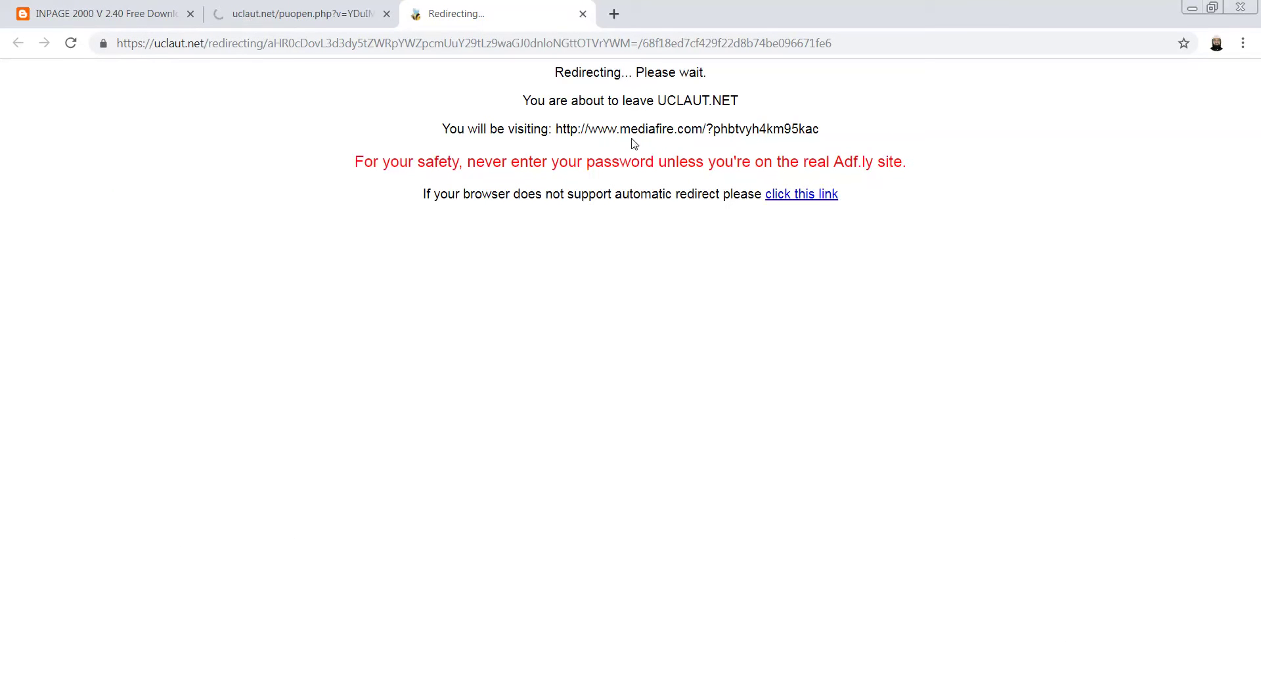
click(792, 195)
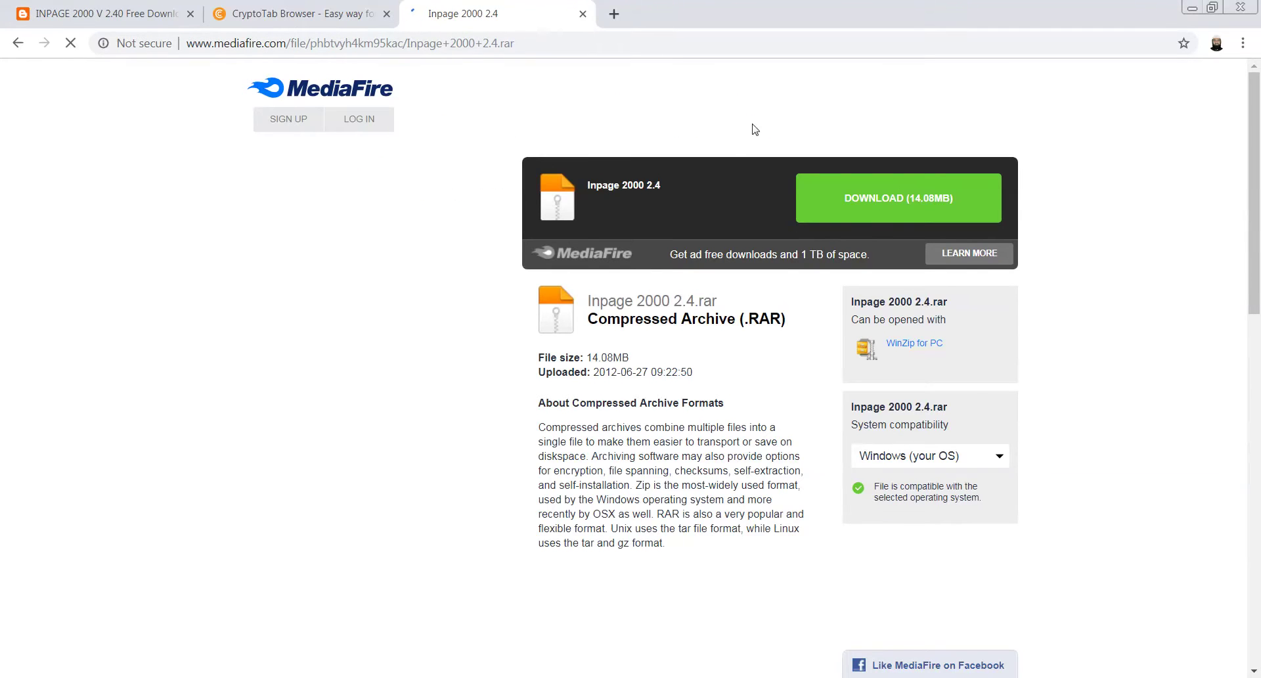
click(387, 14)
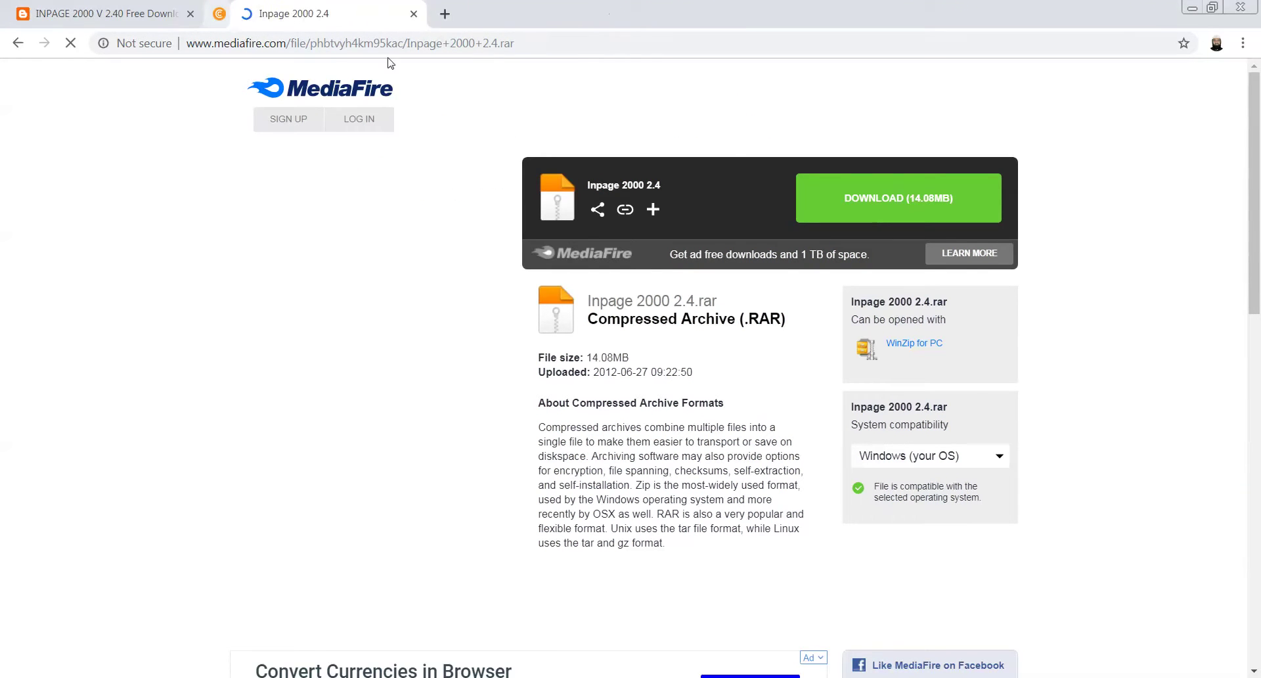
Download Inpage 2000 2.4.rar from MediaFire, dismiss the pop-up window, and show the downloaded archive in its folder.
click(872, 209)
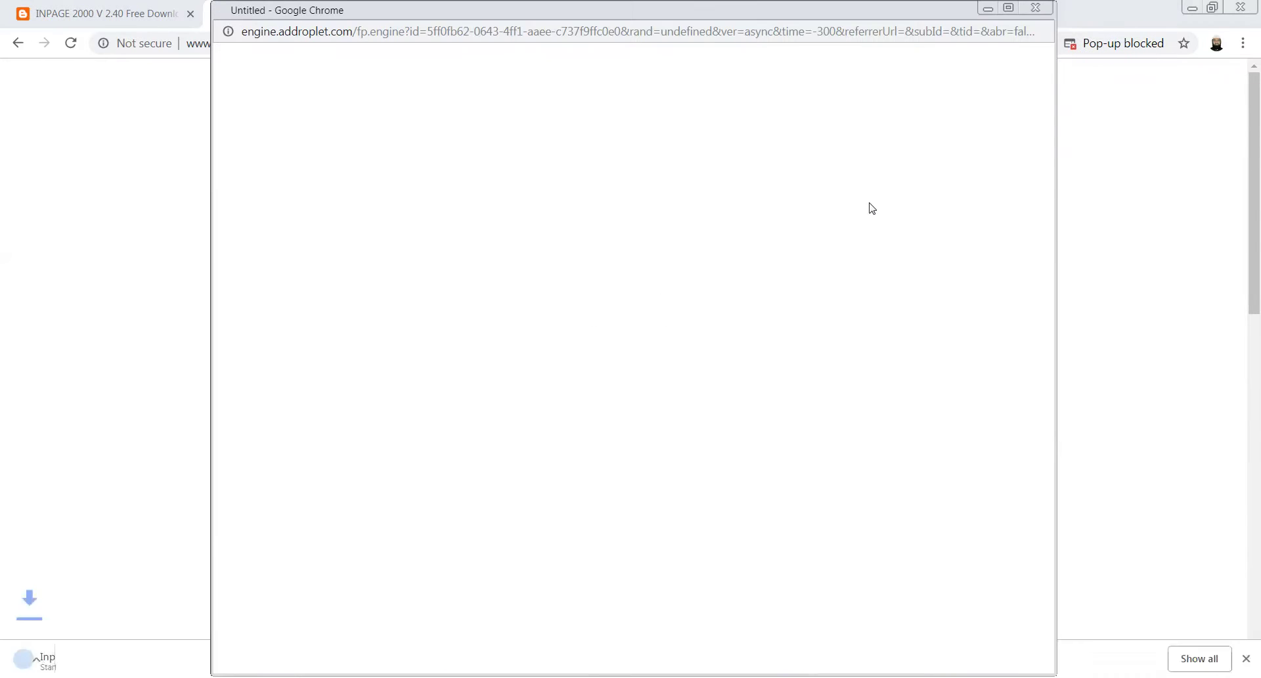
click(1034, 8)
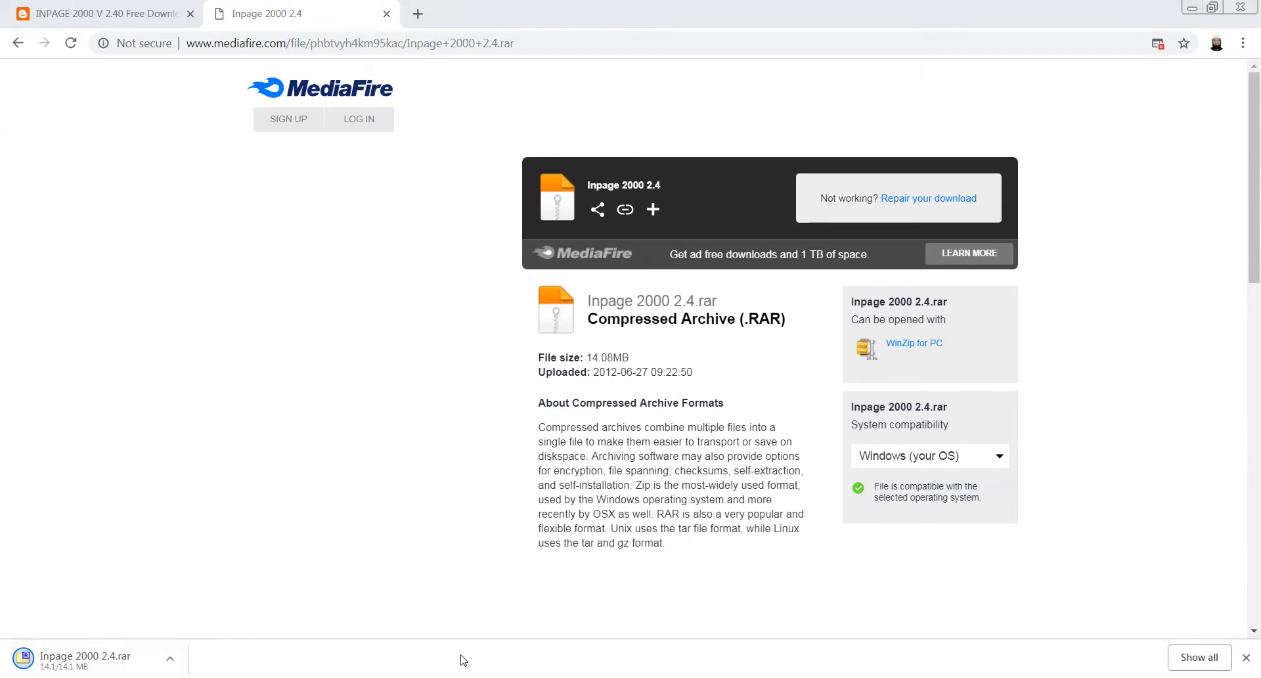
click(178, 662)
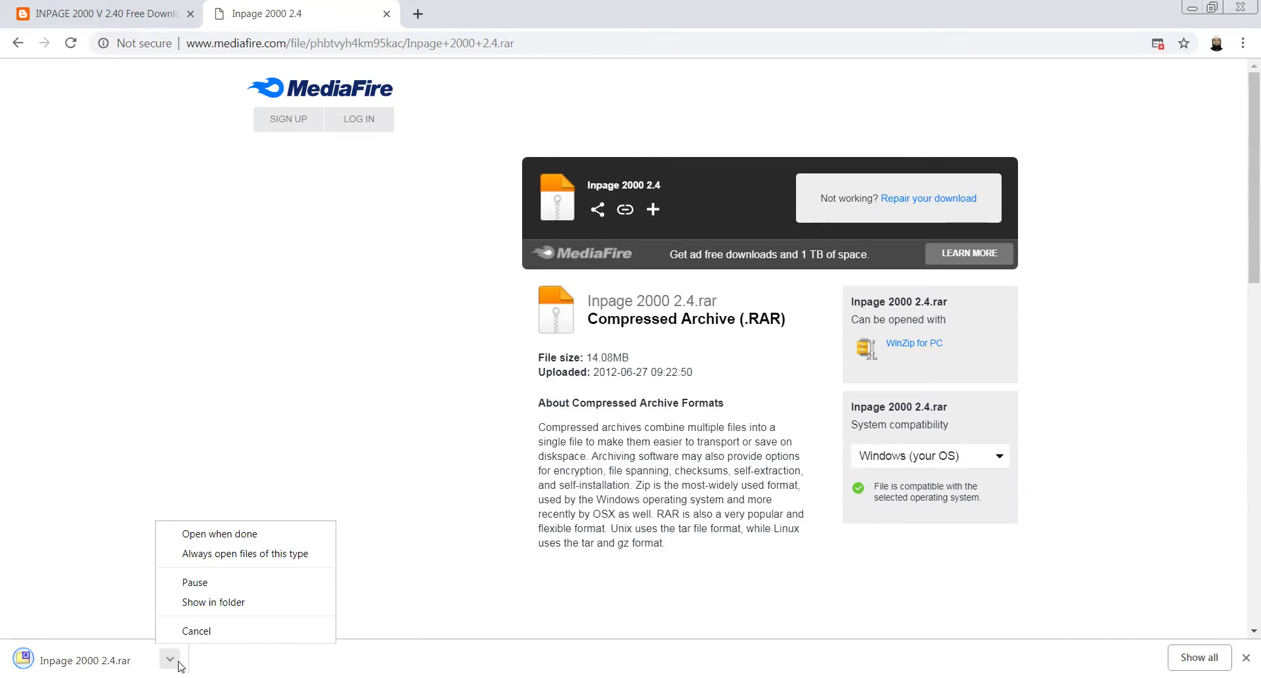
click(217, 613)
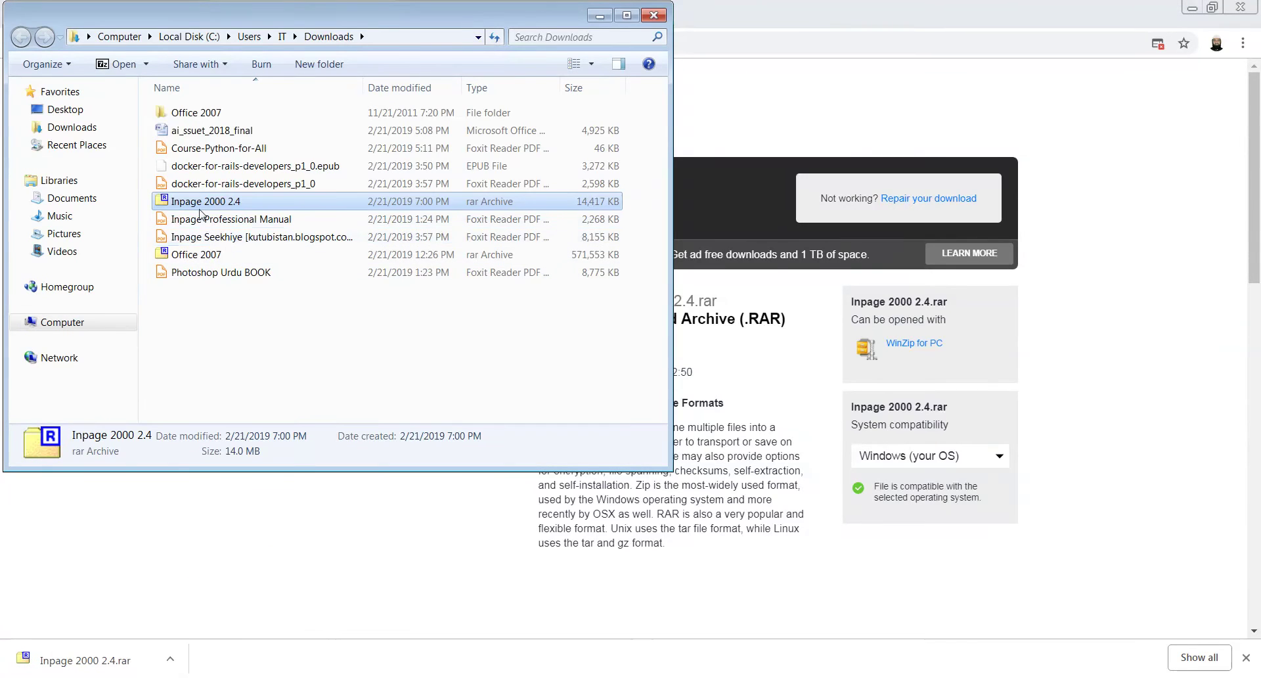
Extract the Inpage 2000 2.4 archive into C:\Users\IT\Downloads\ with 7-Zip and close the archive window.
double_click(230, 200)
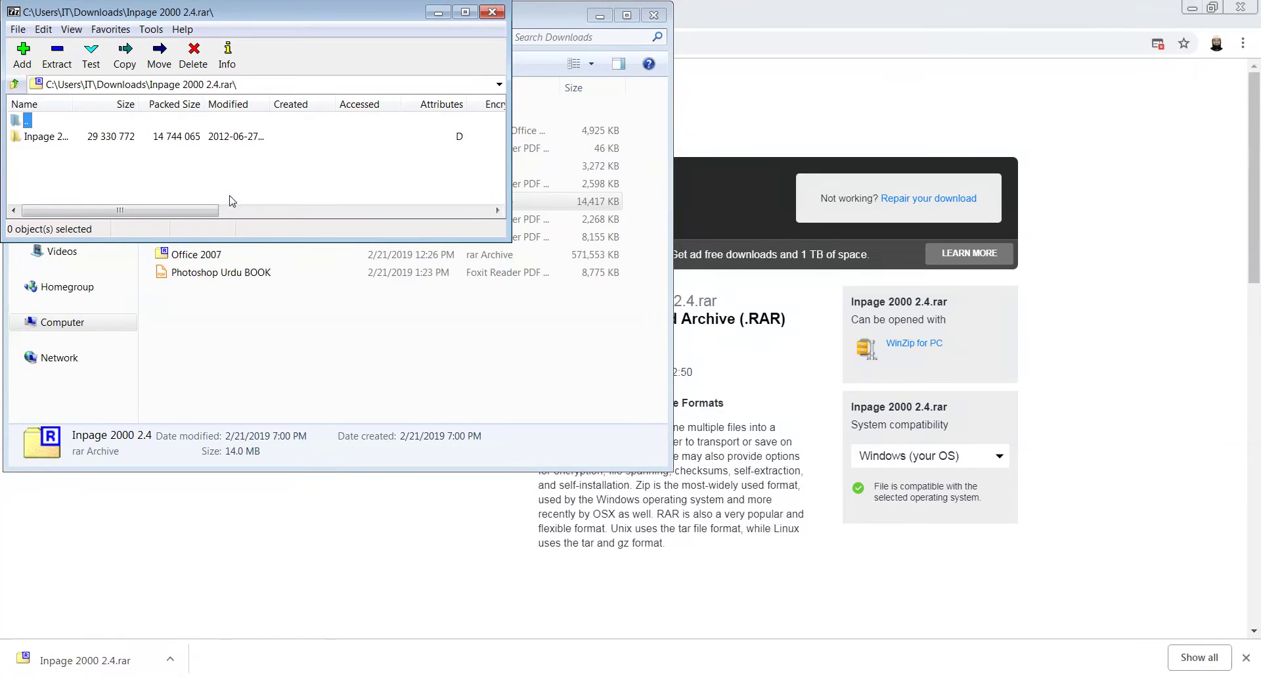
click(57, 58)
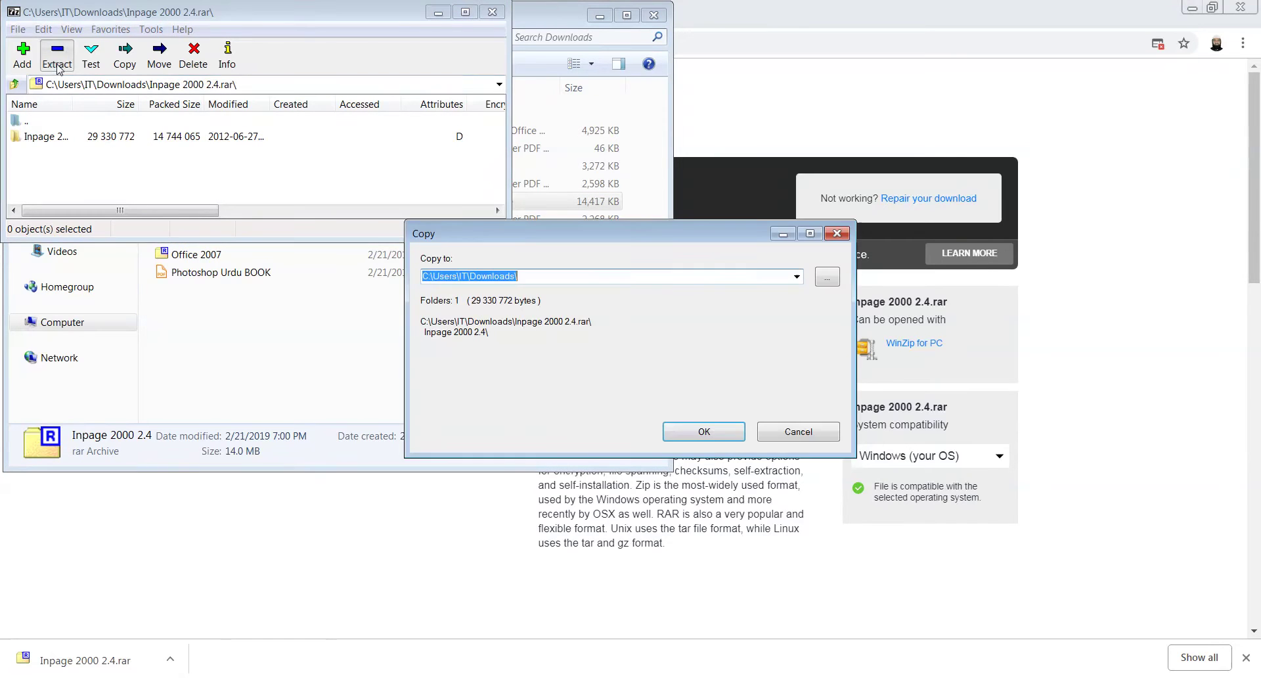
click(708, 430)
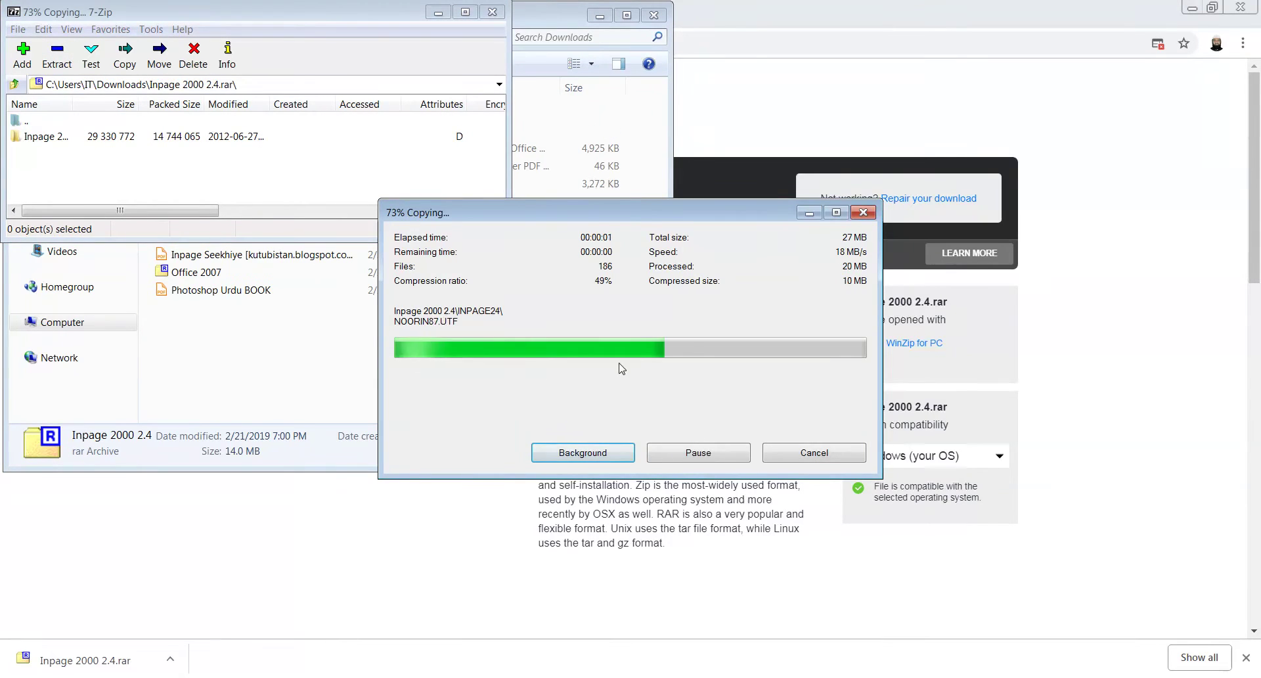
click(492, 11)
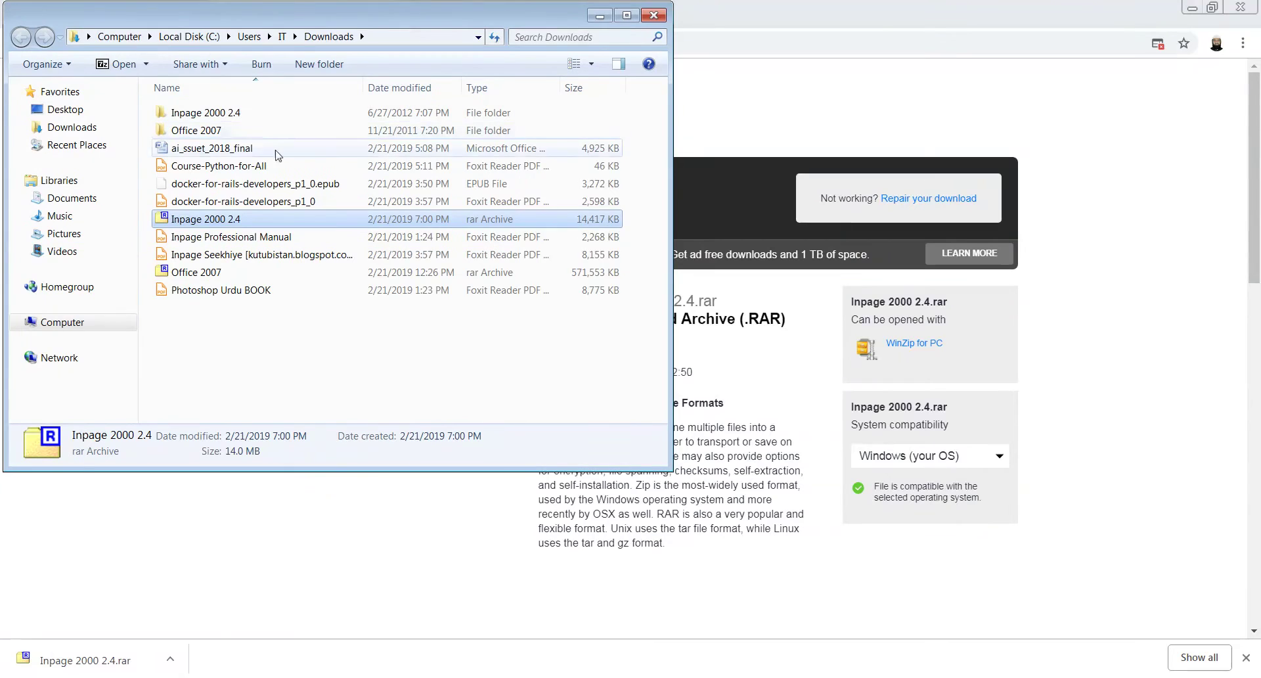
Open the extracted Inpage 2000 2.4 folder and maximize its window.
click(224, 116)
double_click(224, 113)
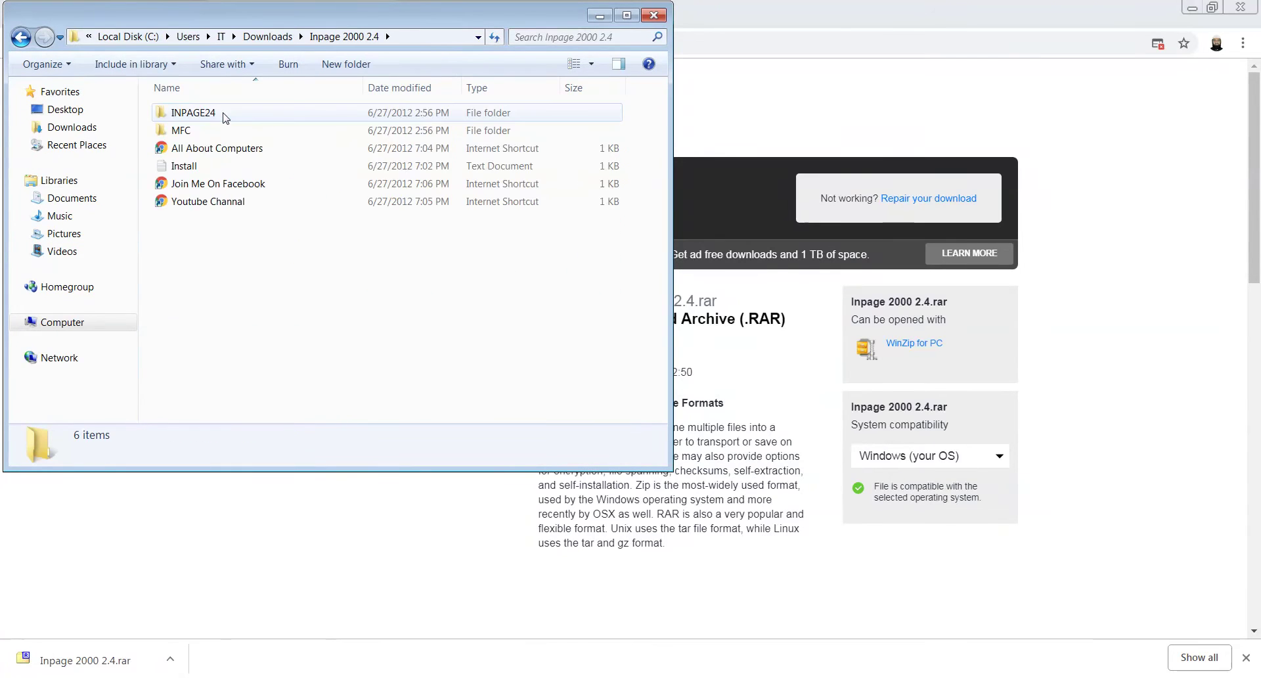
click(628, 16)
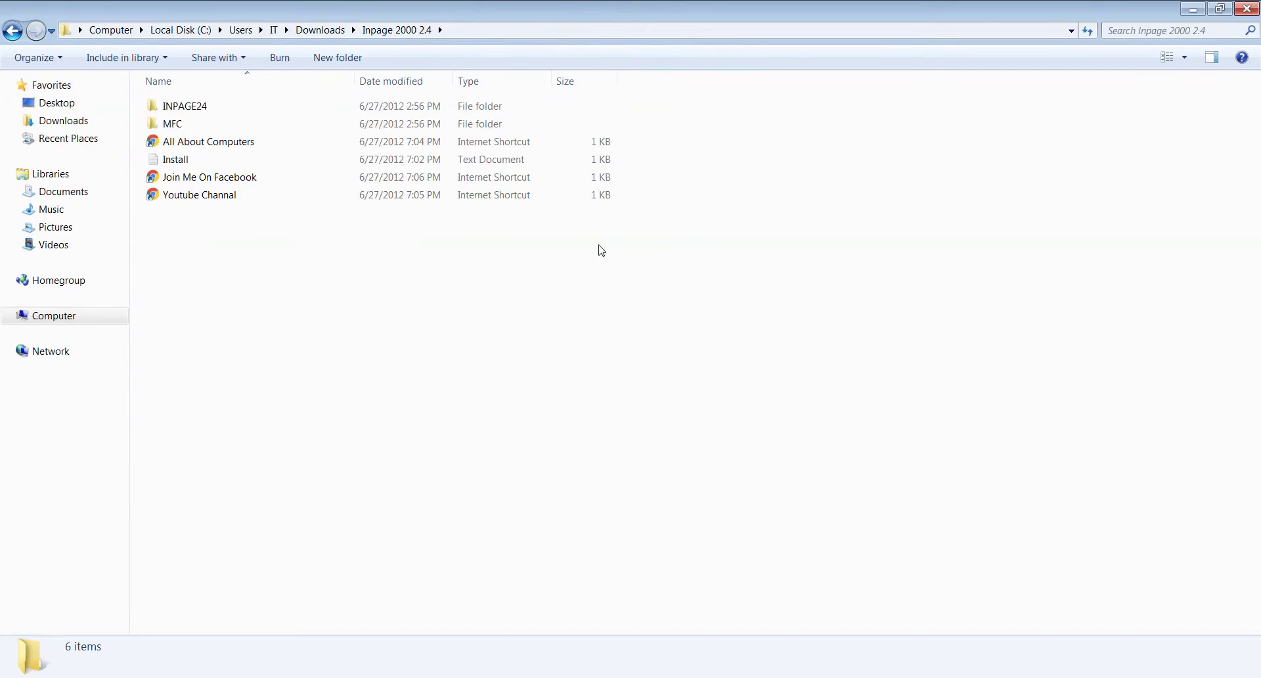
Read the installation guide in the Install text document, highlight the inpage.exe file reference, and close the document.
double_click(264, 159)
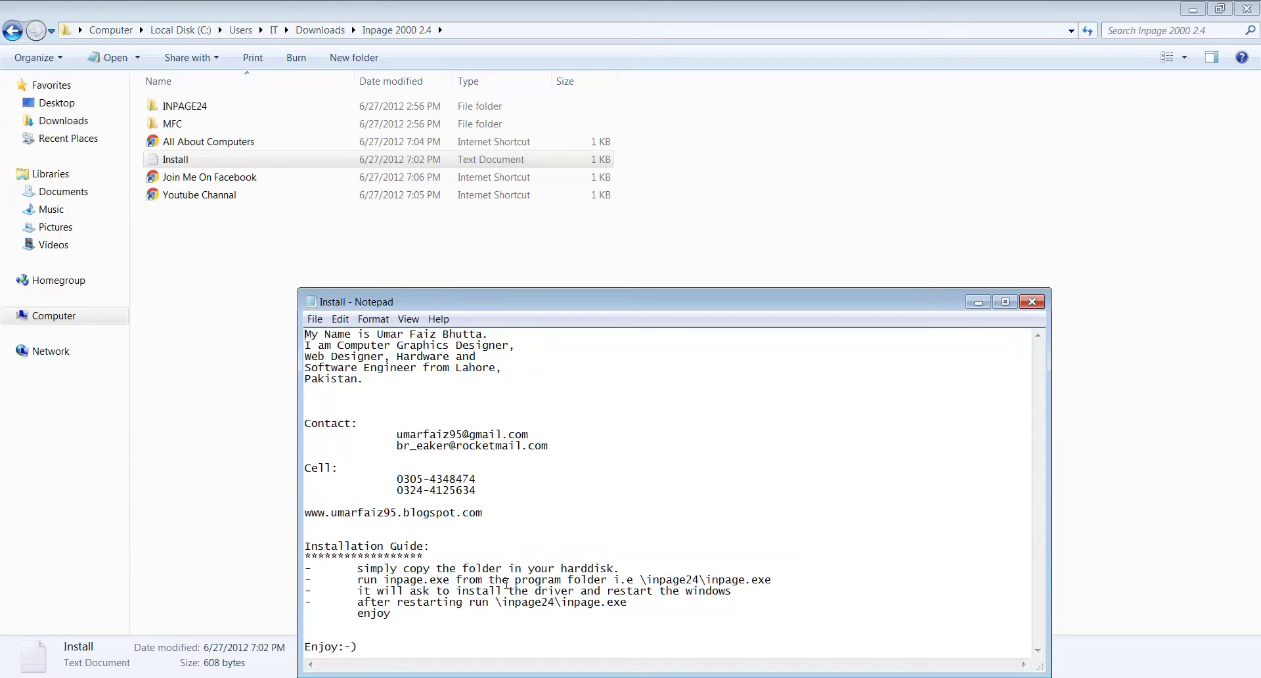
drag(718, 580, 769, 586)
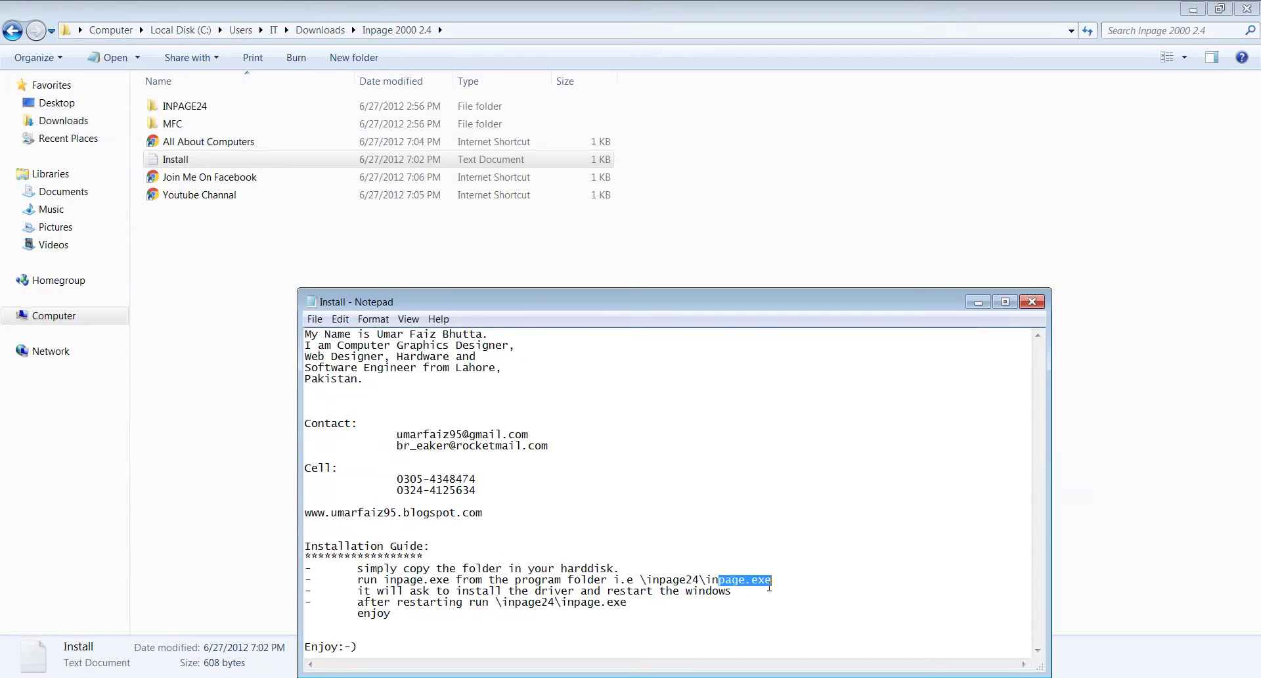
click(1032, 302)
Launch the INPAGE application from the INPAGE24 folder and agree to install the HASP driver.
double_click(216, 107)
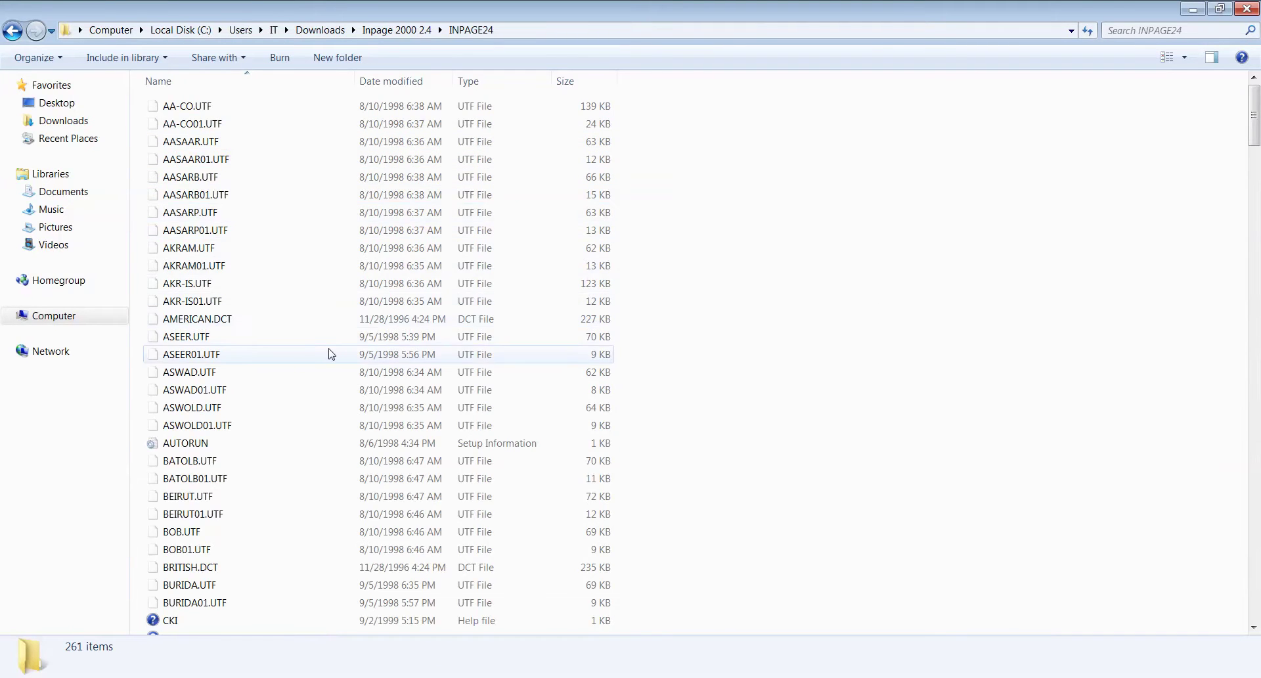
scroll(336, 360, down, 20)
scroll(338, 363, up, 5)
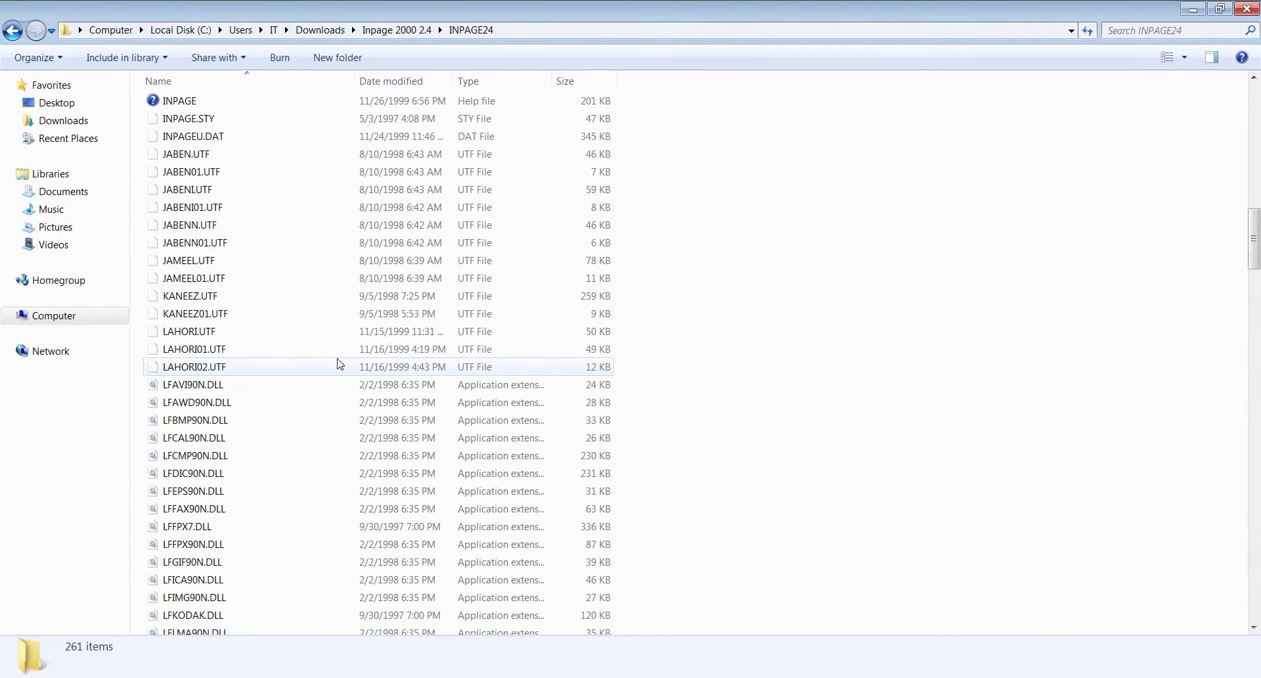
scroll(340, 363, up, 2)
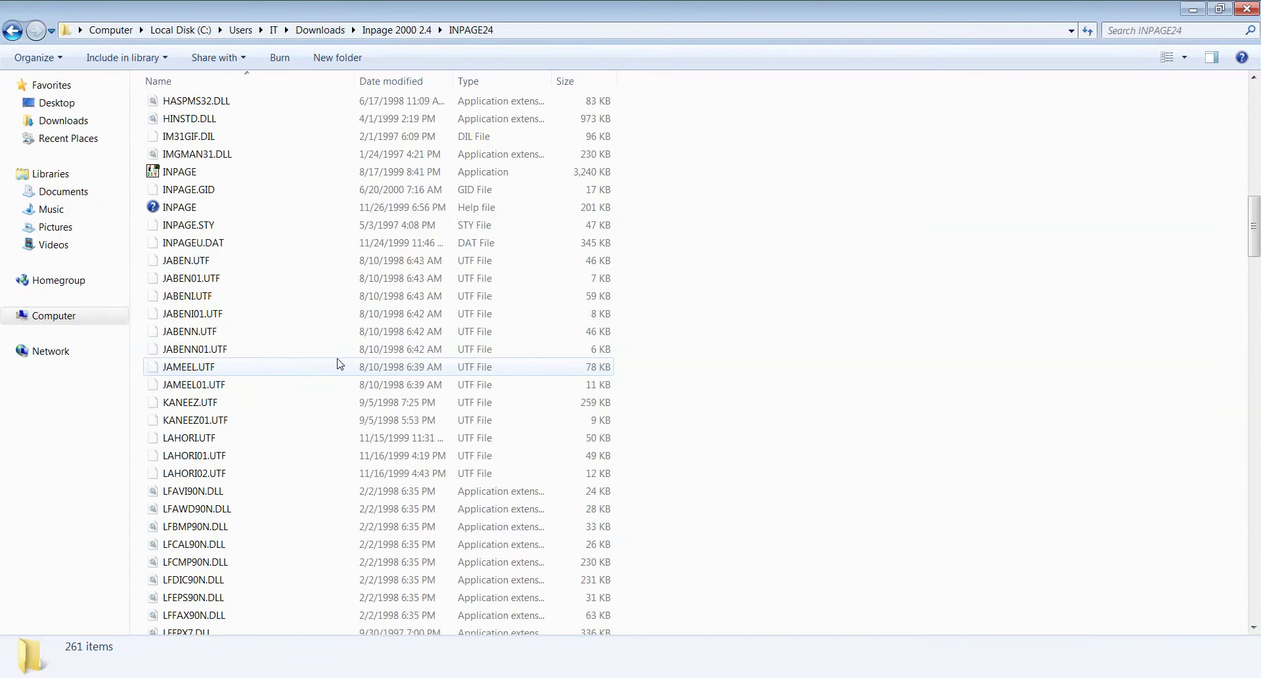
double_click(187, 172)
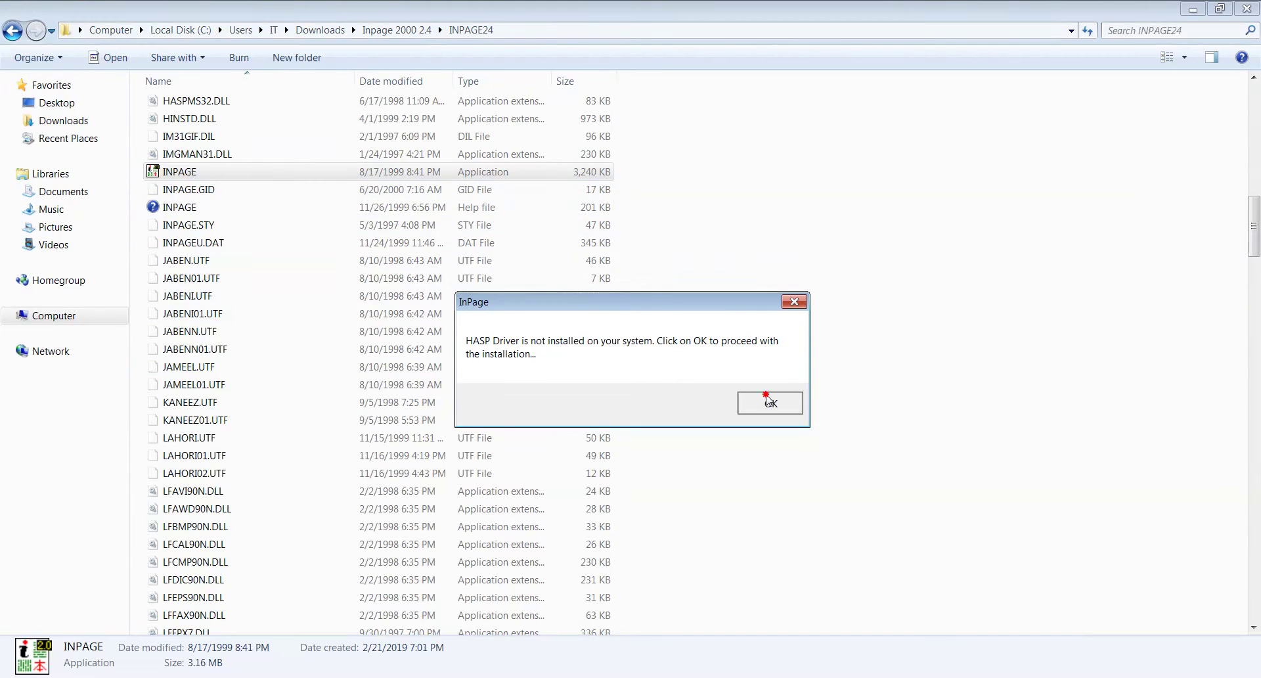
click(765, 400)
click(667, 390)
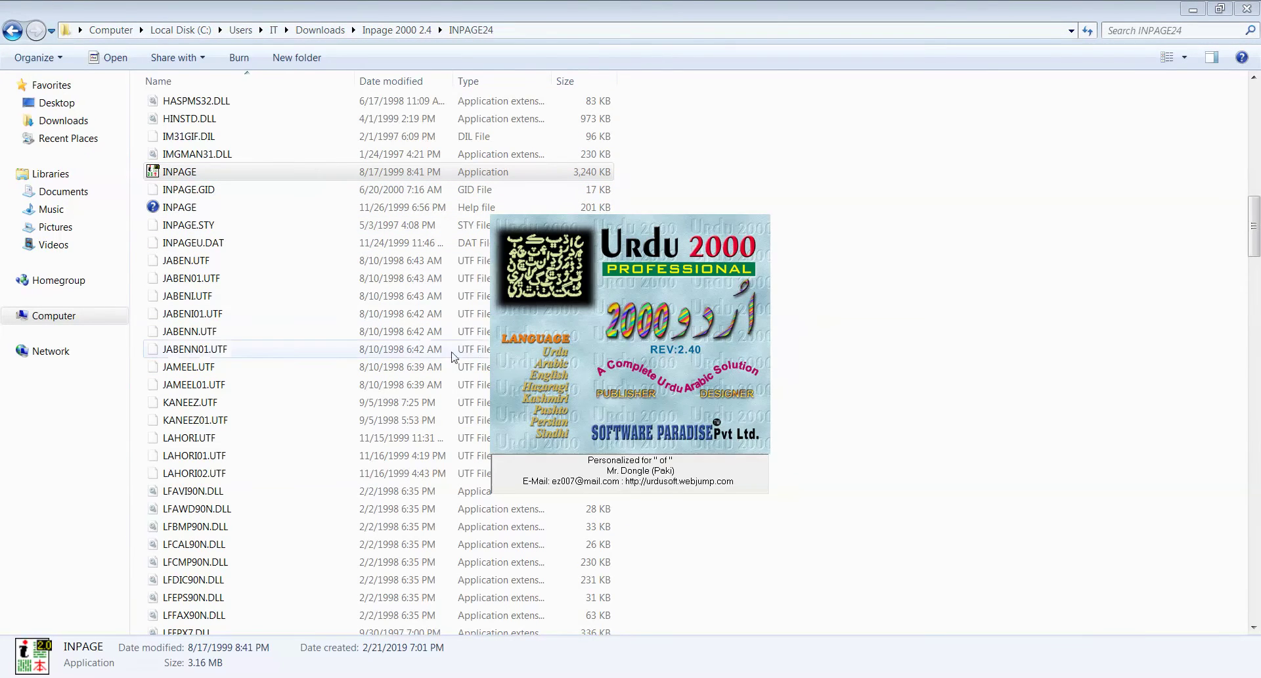
click(710, 391)
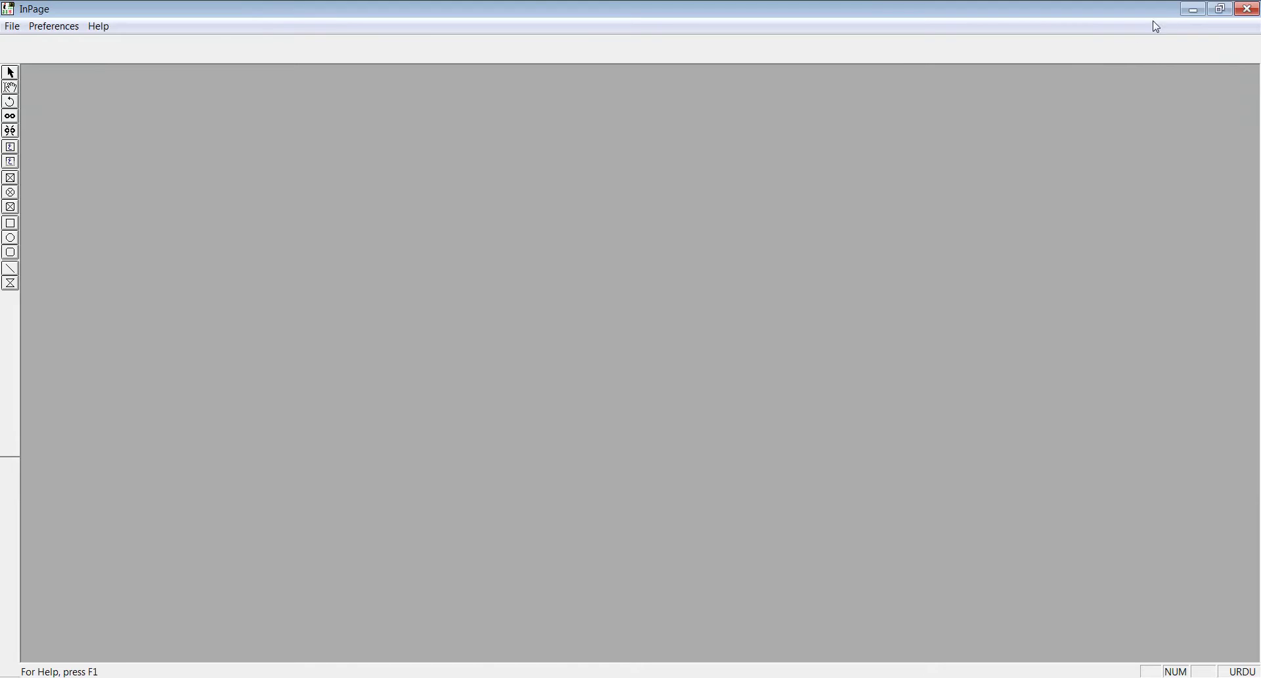
Close InPage, check the desktop, and return to the INPAGE24 folder window.
click(1246, 8)
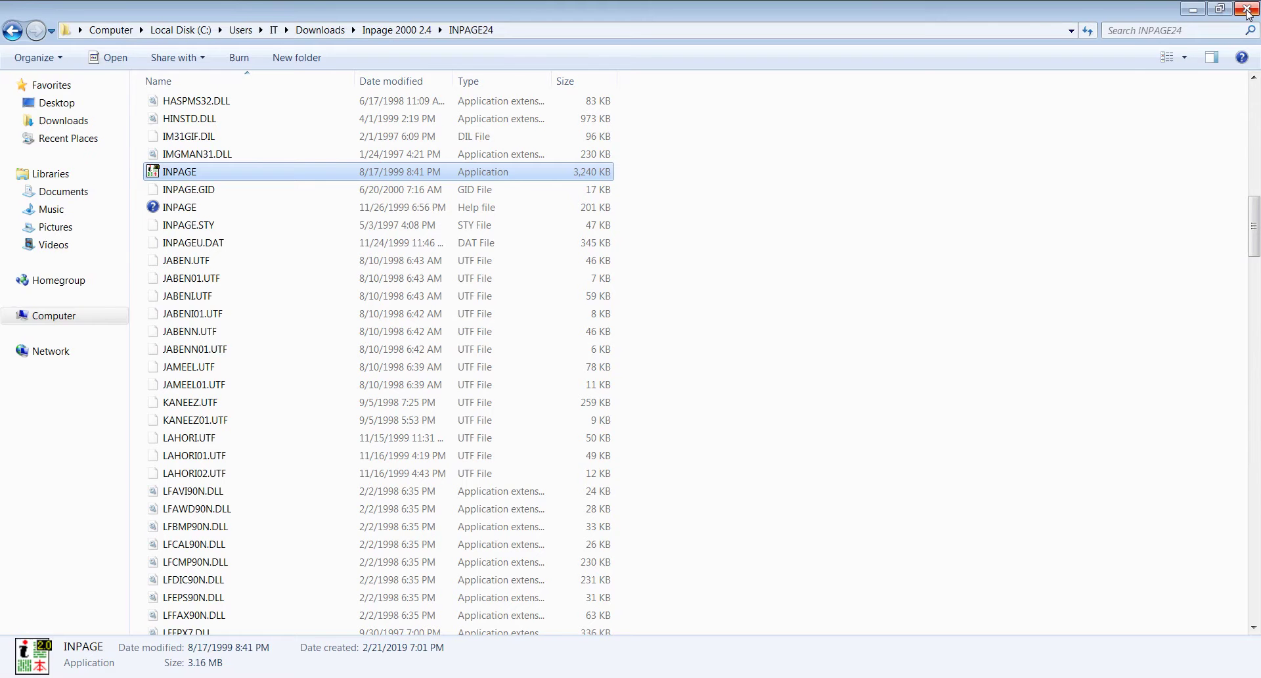
click(1203, 10)
click(1195, 6)
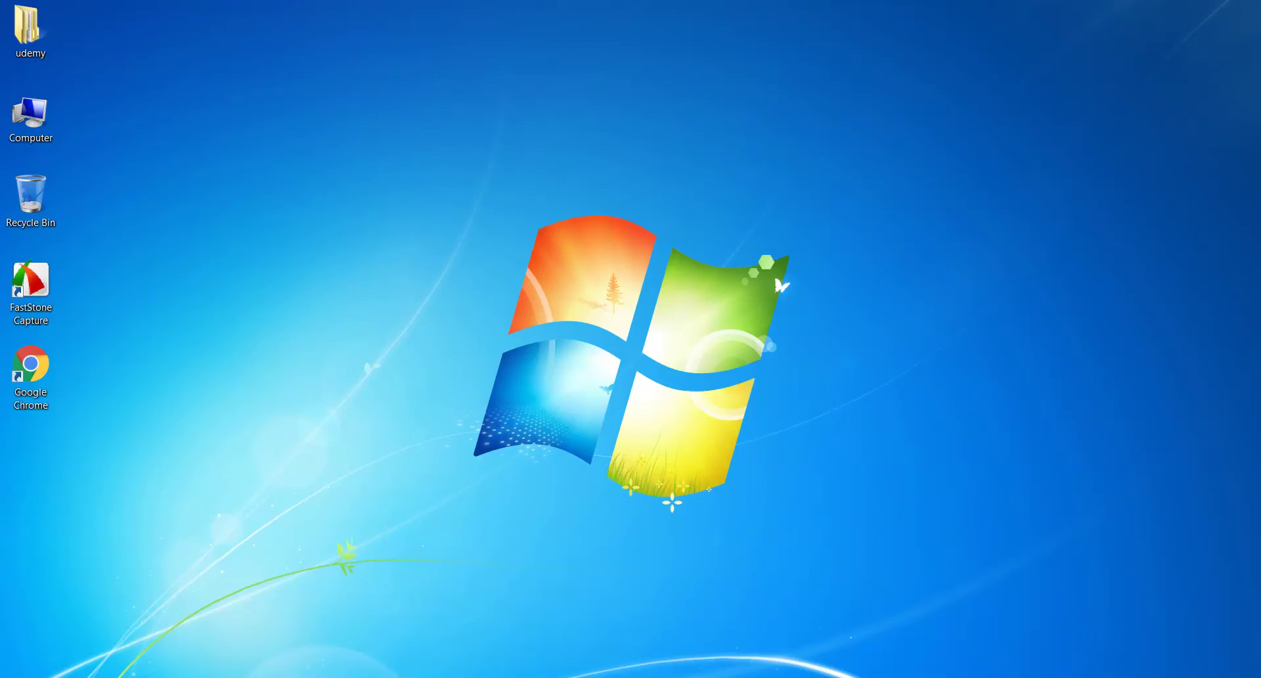
key(alt+Tab)
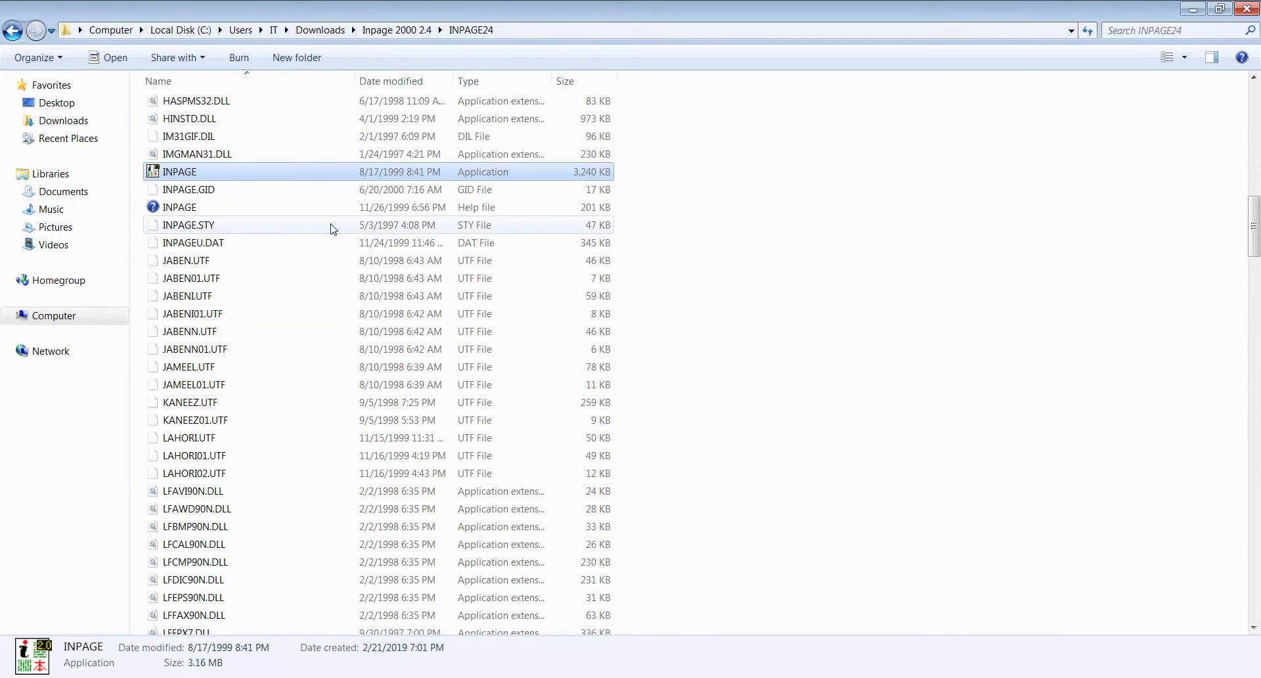
Look through the files in the INPAGE24 folder to locate the INPAGE application among them.
scroll(273, 241, down, 20)
scroll(308, 249, up, 13)
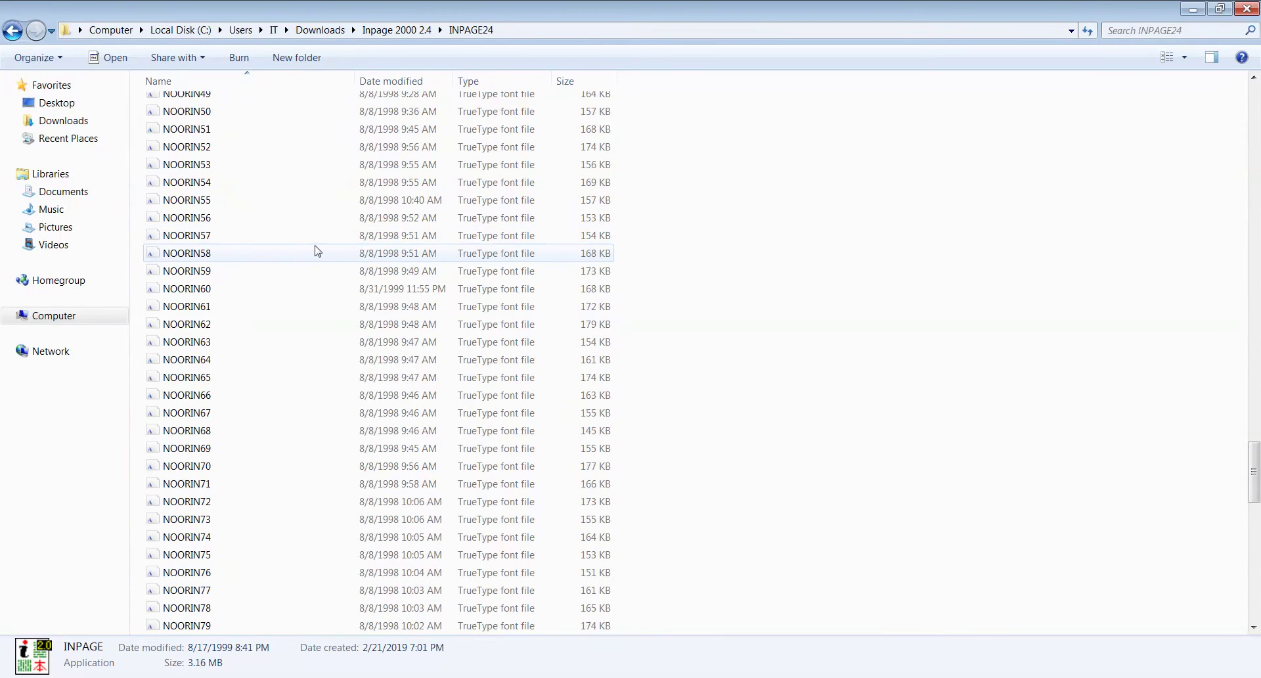
scroll(314, 246, up, 16)
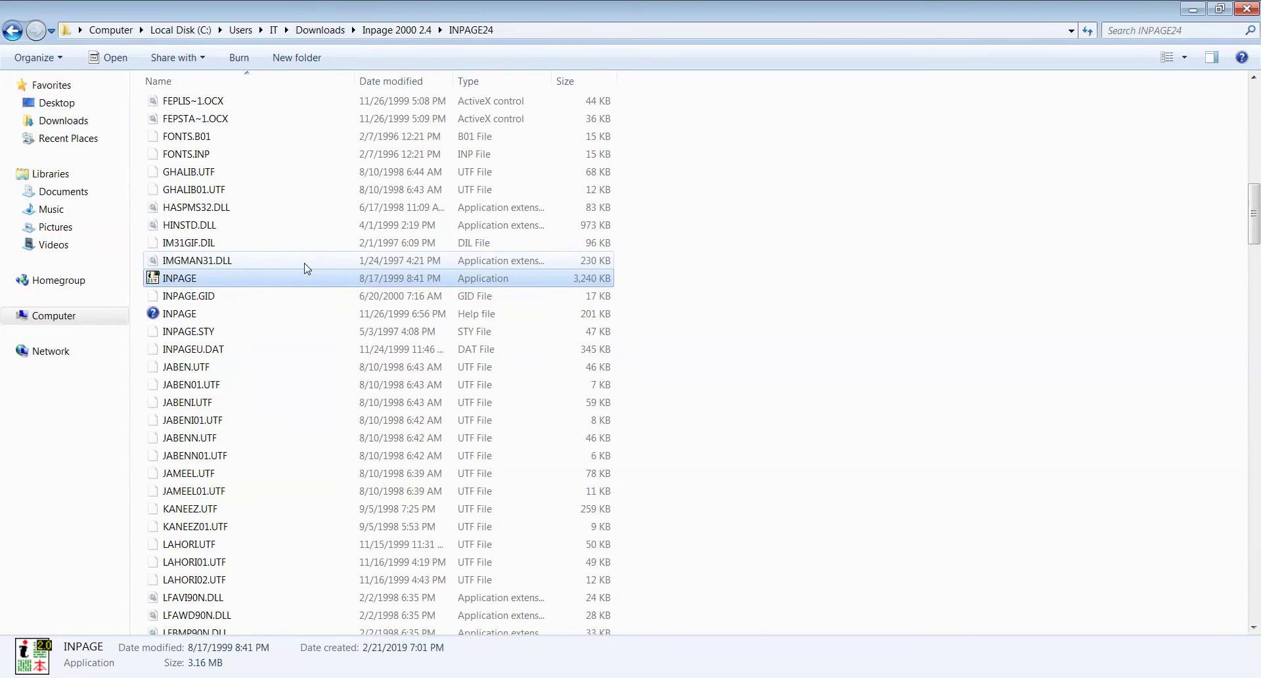
scroll(234, 211, up, 15)
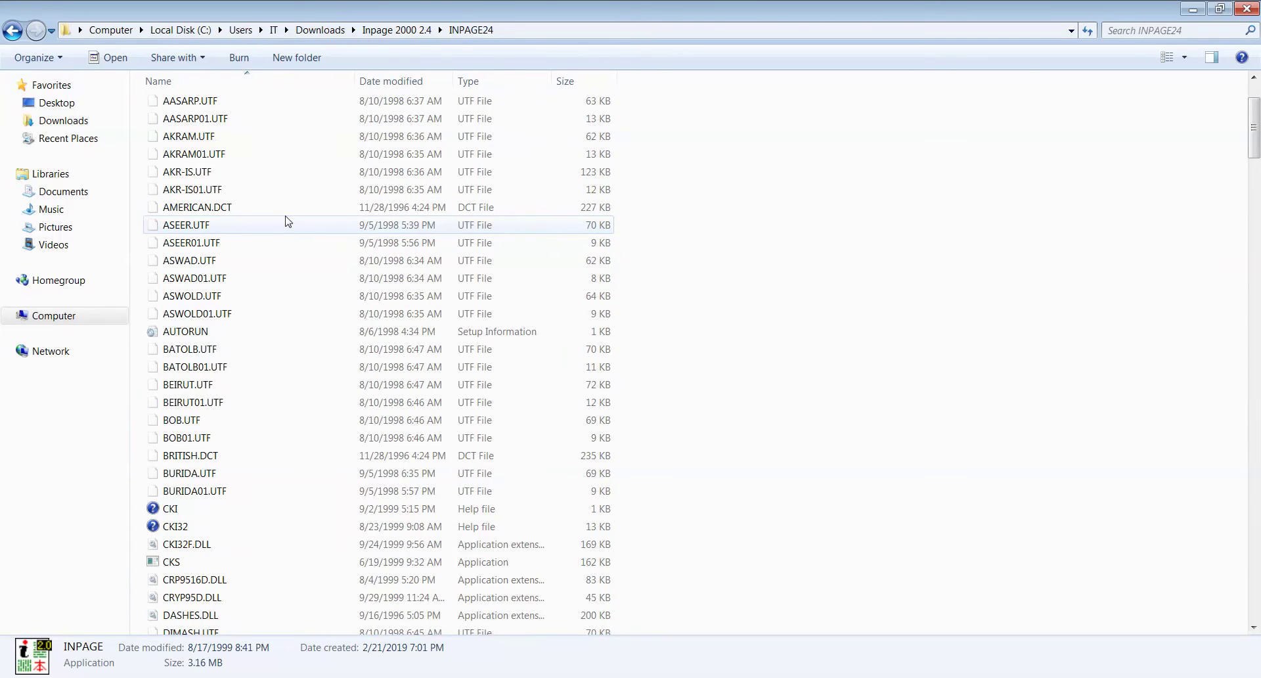
scroll(286, 221, up, 2)
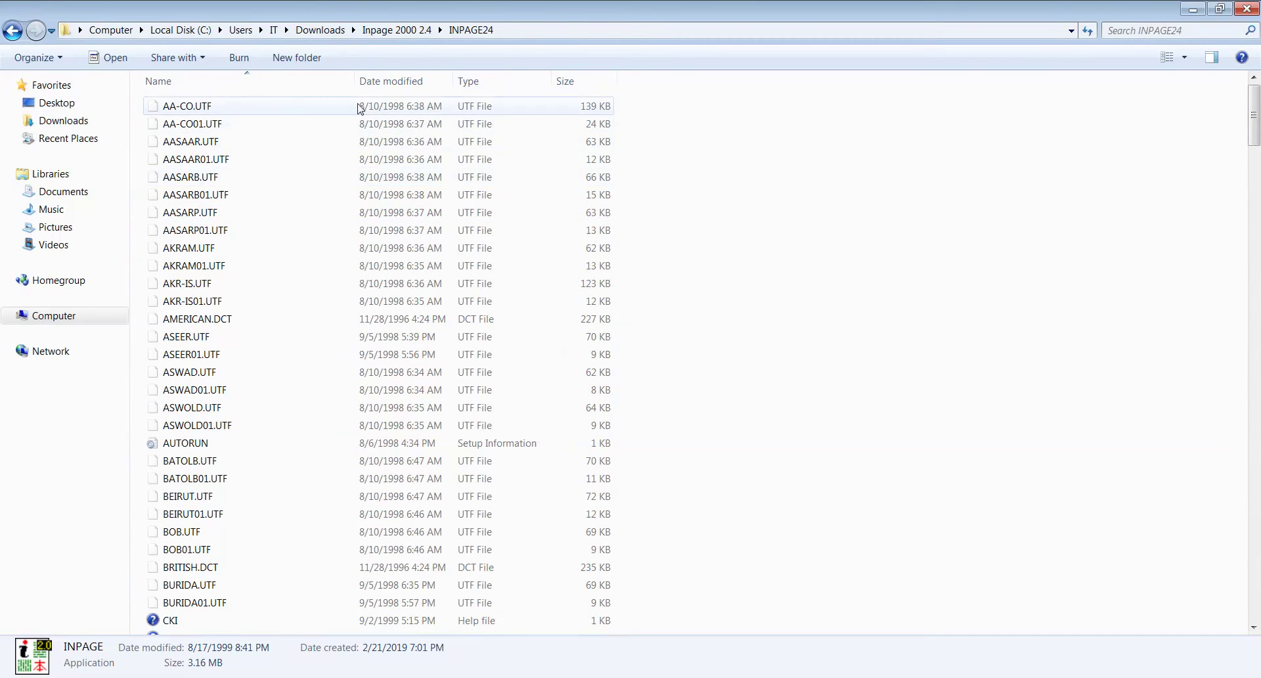
scroll(368, 164, down, 11)
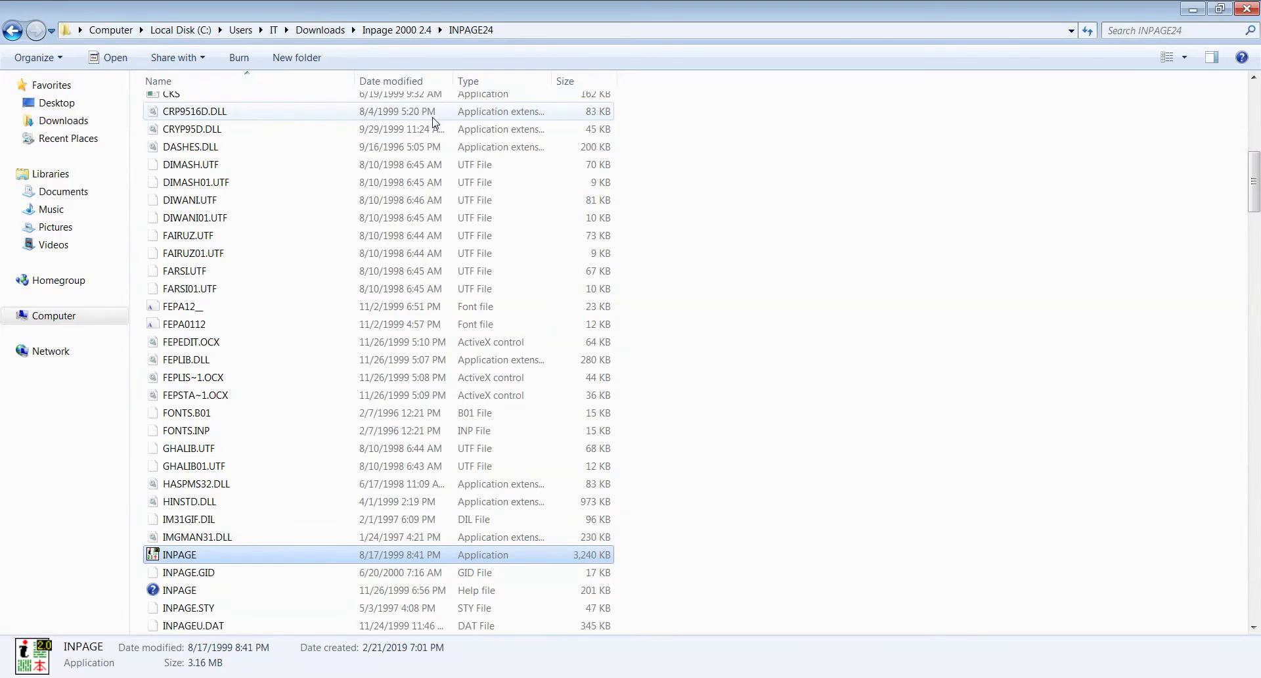
Go back up to the Inpage 2000 2.4 folder and open its MFC folder to check the contents.
scroll(460, 513, down, 6)
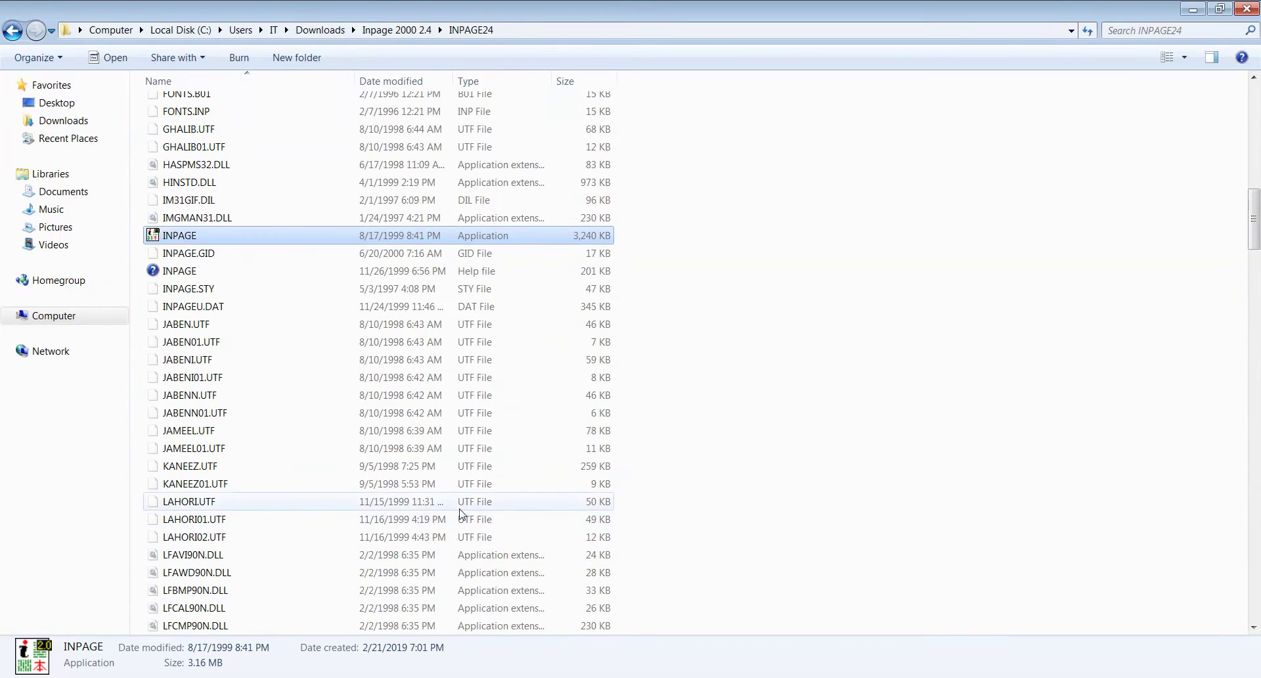
click(412, 34)
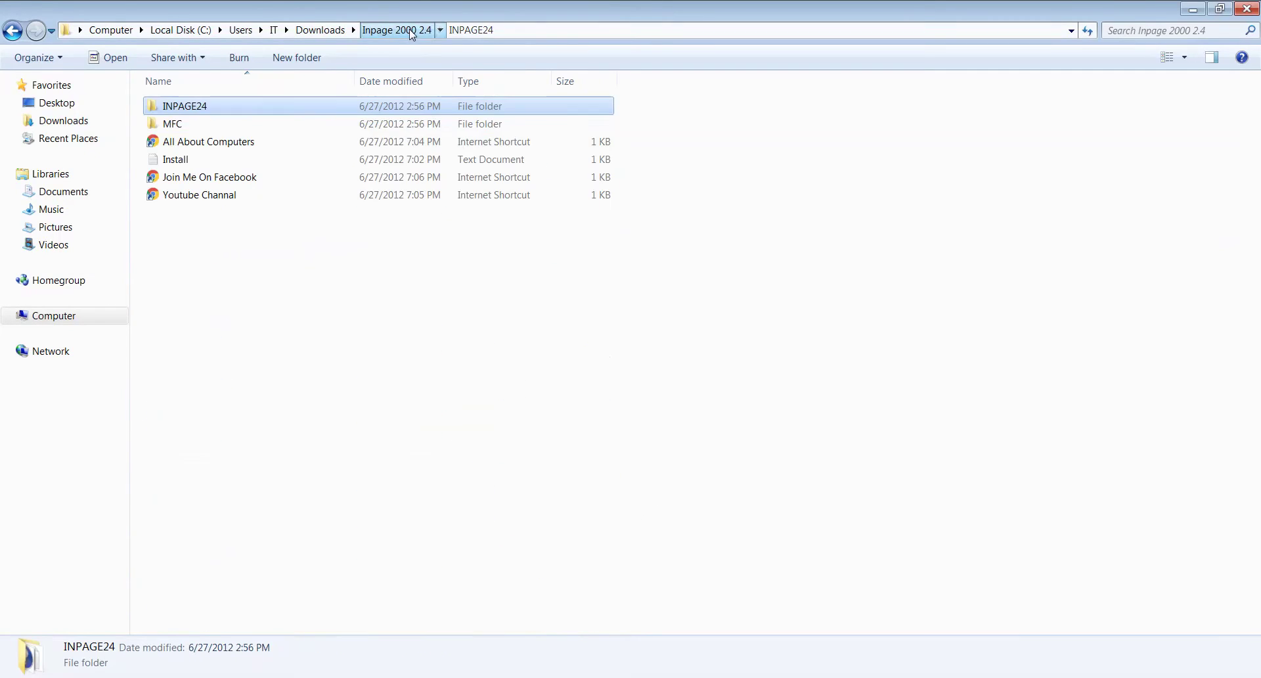
click(169, 129)
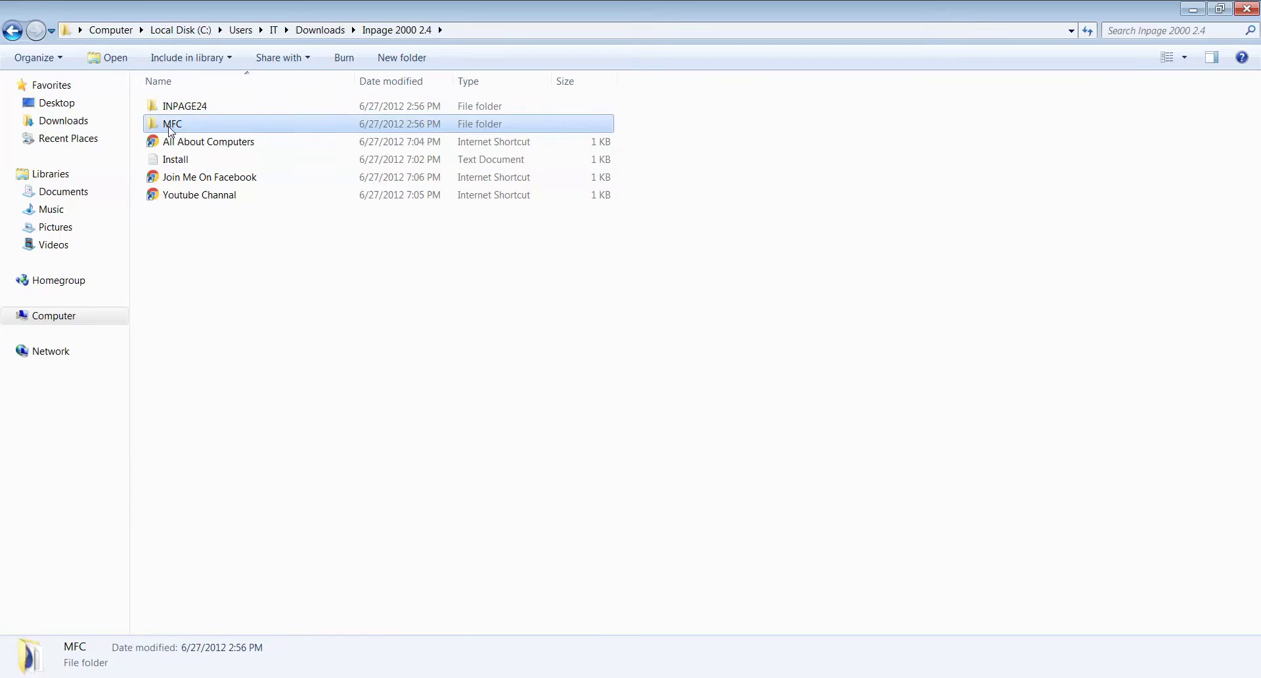
double_click(169, 129)
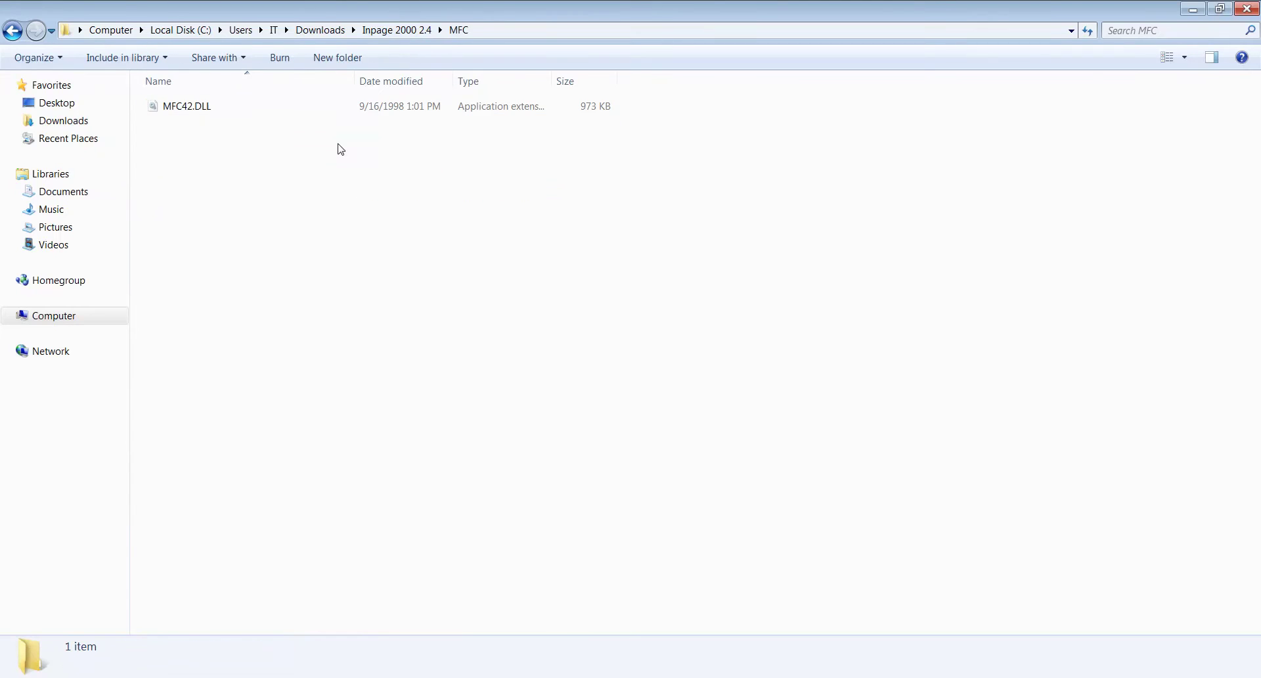
Reread the installation guide in the Install text document of the Inpage 2000 2.4 folder, and close the document.
click(367, 32)
double_click(175, 160)
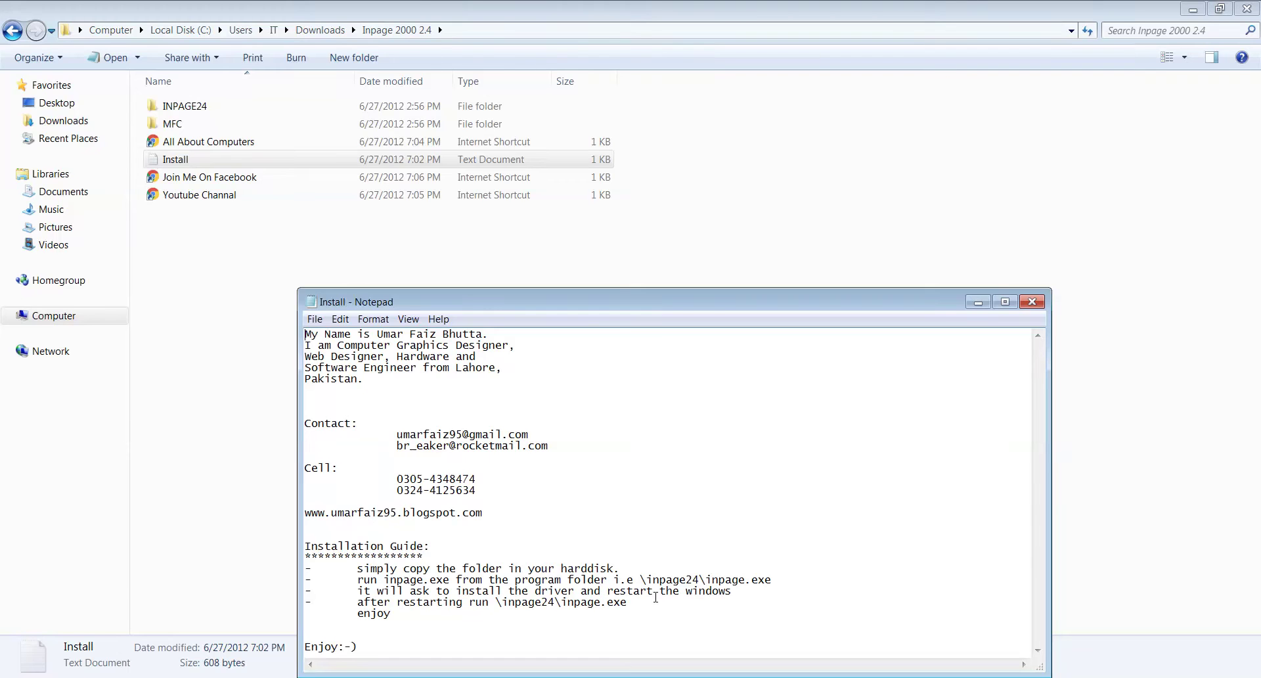
click(1032, 301)
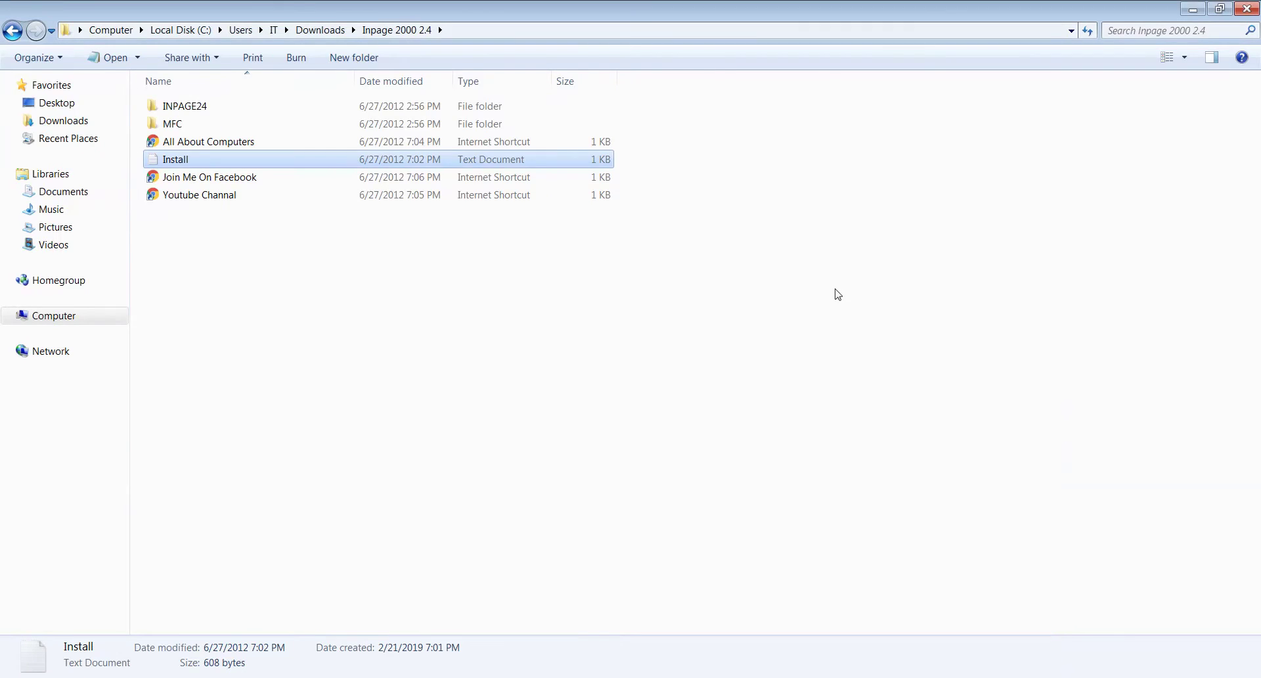
Open the INPAGE24 folder, find the SETUPEX application among its files, and launch it.
double_click(234, 107)
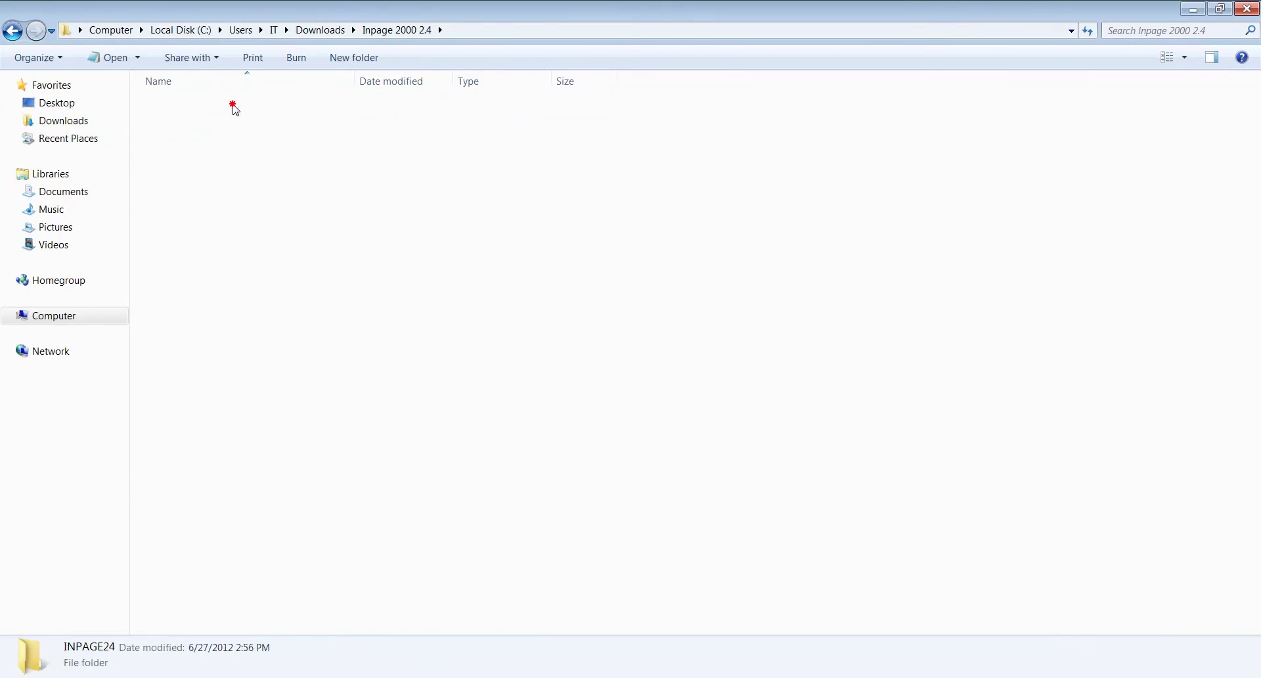
scroll(276, 249, down, 2)
scroll(281, 271, down, 6)
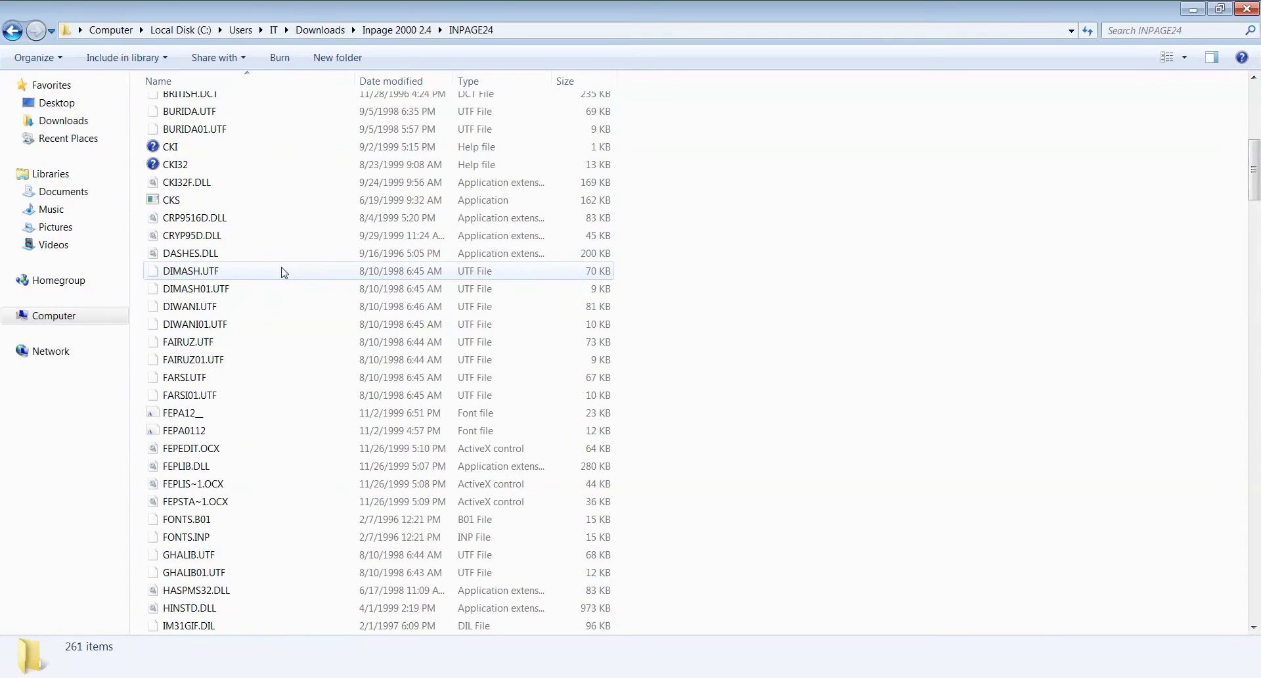
scroll(281, 271, down, 18)
scroll(283, 276, down, 20)
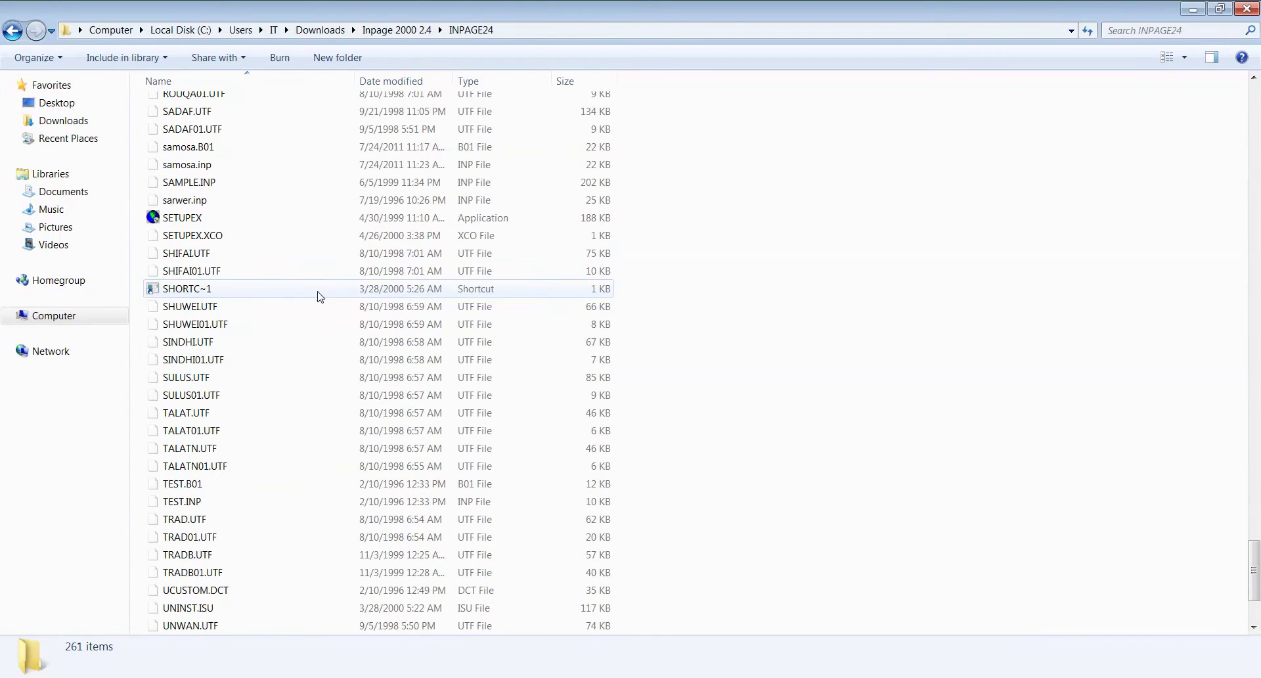
double_click(238, 218)
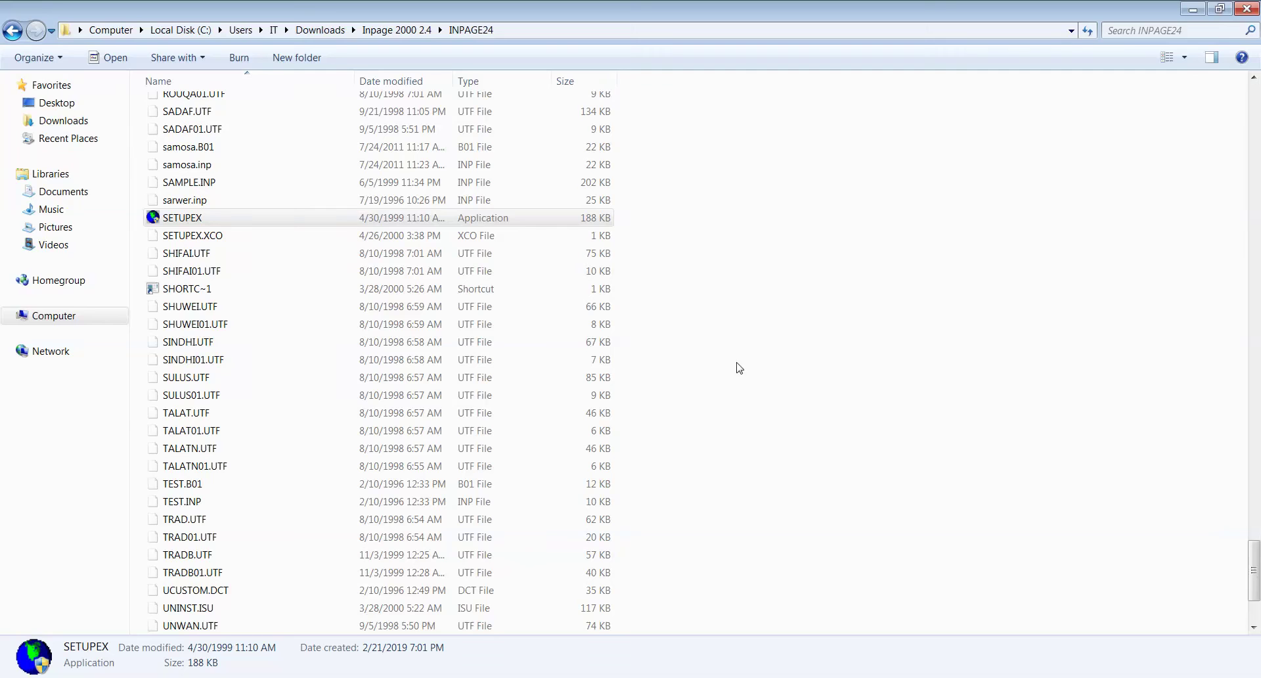
Look through the last files in the INPAGE24 folder, then minimize the window and refresh the desktop.
scroll(749, 366, up, 2)
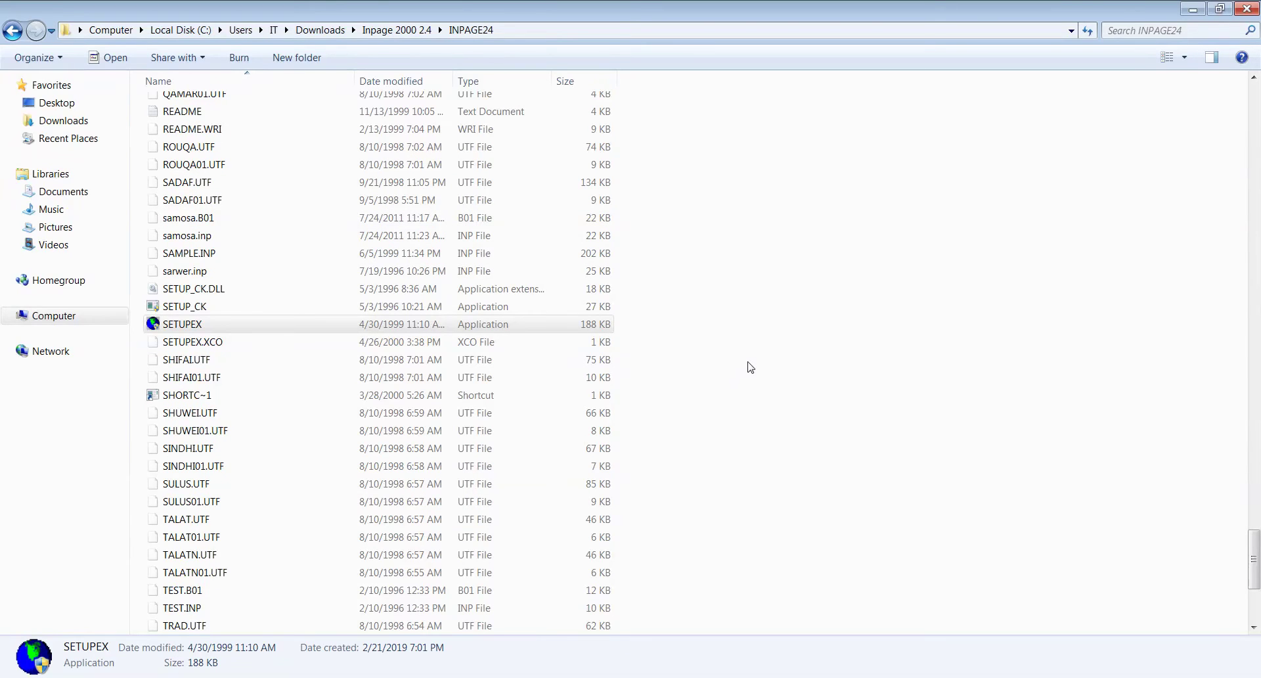
scroll(750, 367, down, 2)
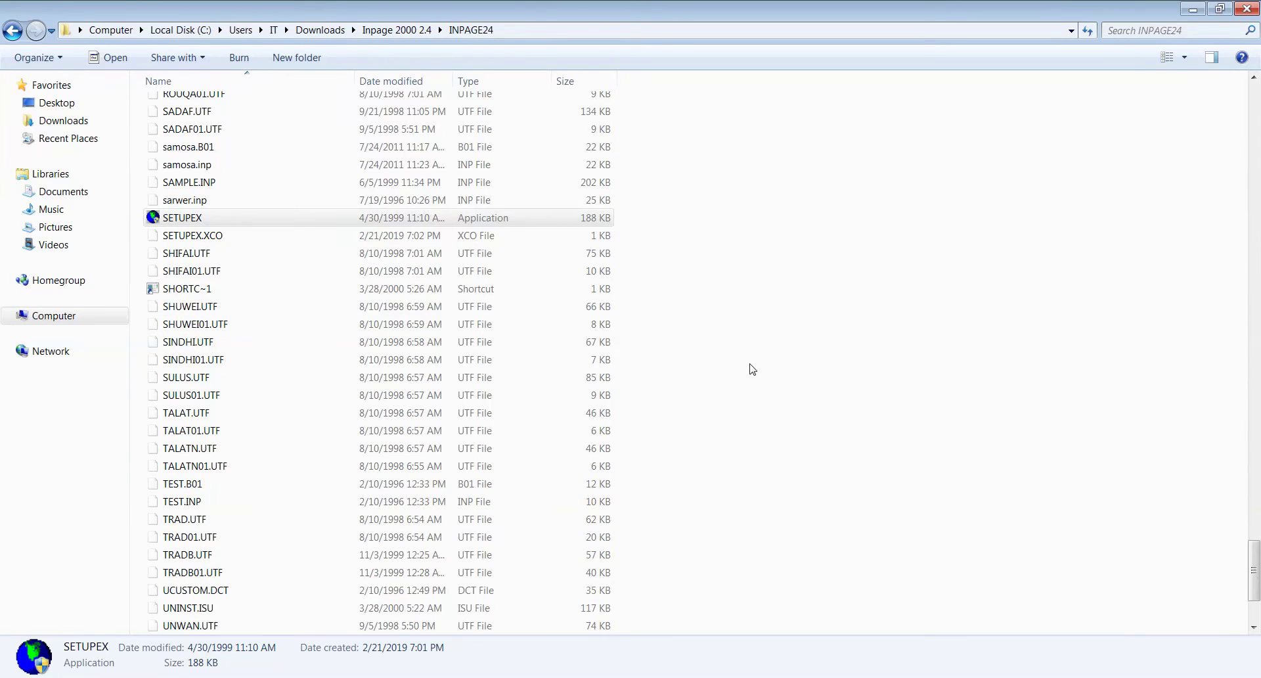
drag(1253, 570, 1254, 601)
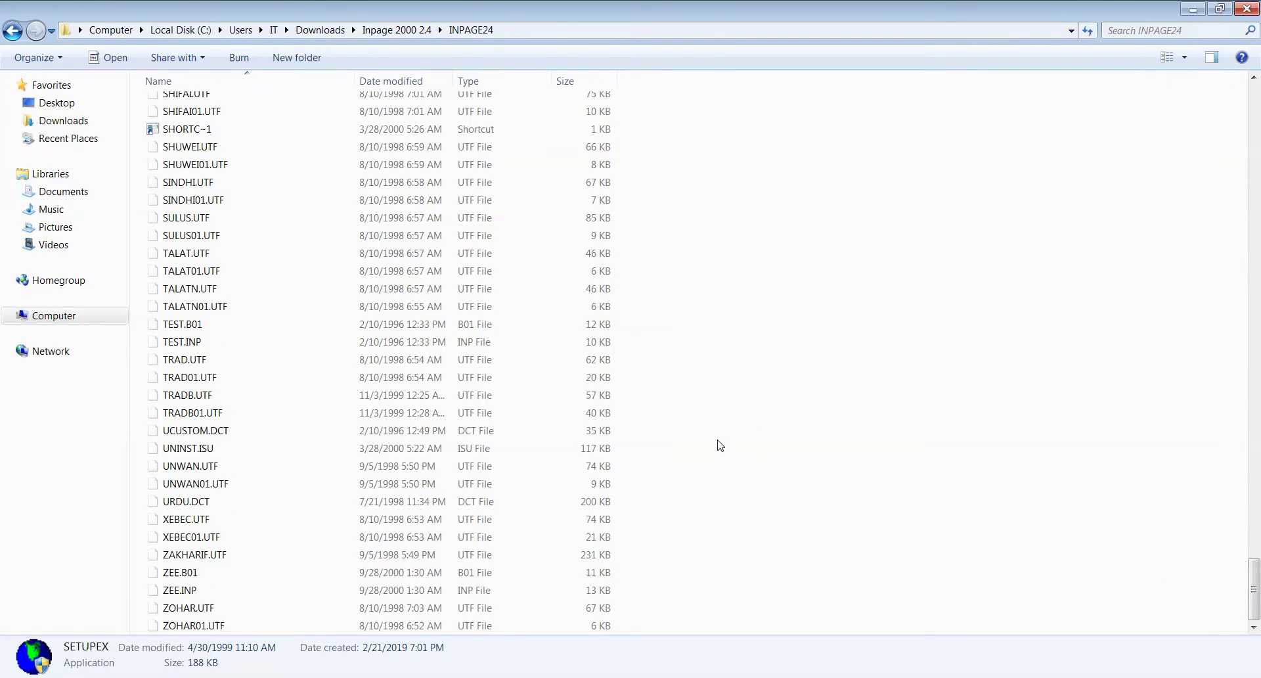
click(1194, 8)
right_click(339, 256)
click(368, 297)
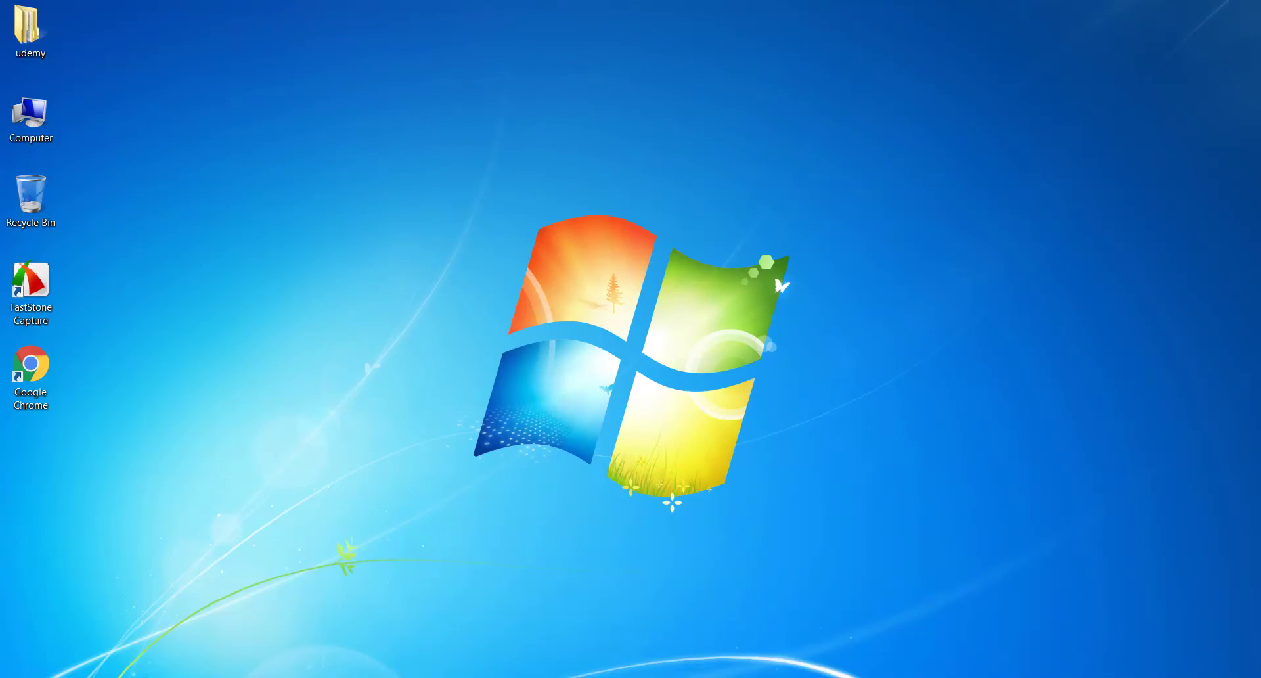
Return to the INPAGE24 folder and look through its files to locate the INPAGE application.
scroll(284, 582, up, 5)
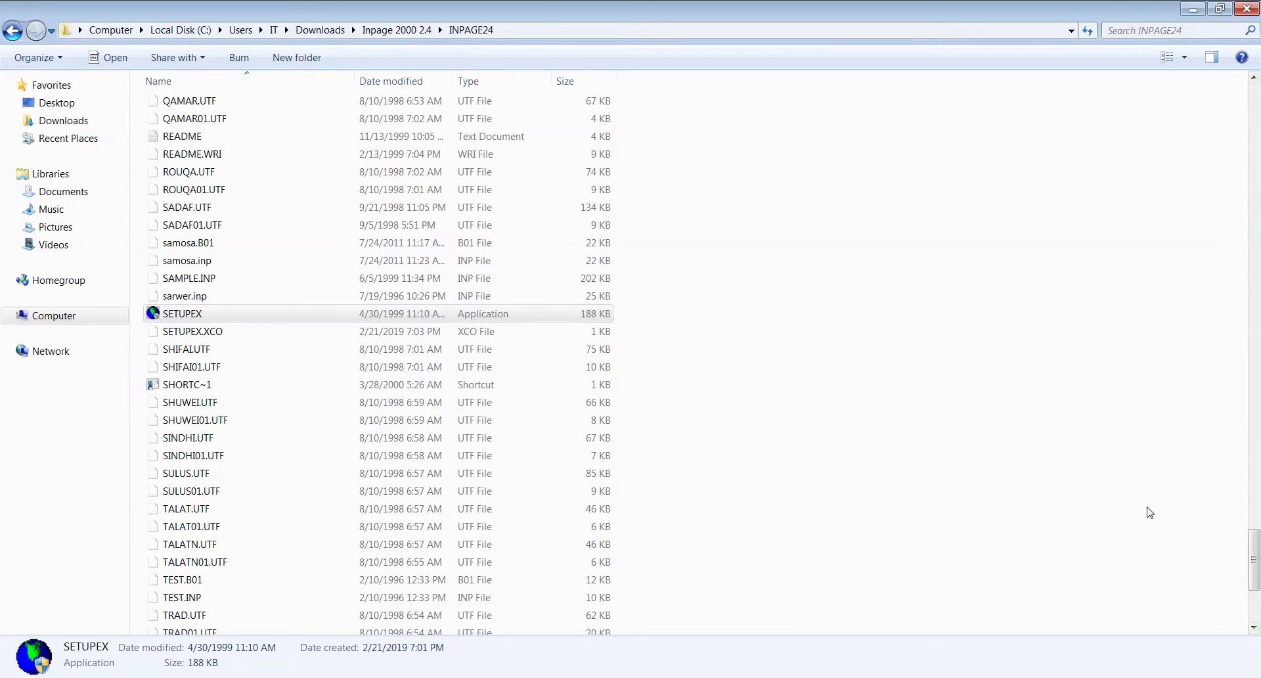
drag(1253, 557, 1254, 213)
click(195, 278)
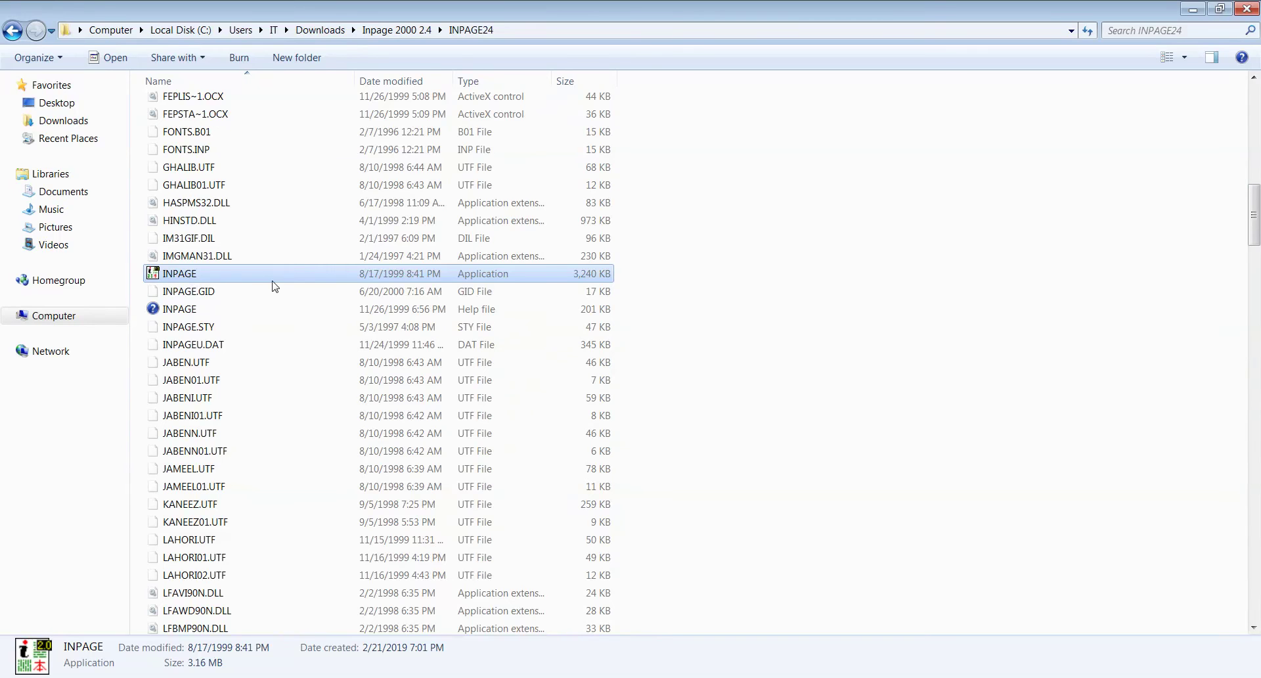
scroll(275, 285, up, 9)
scroll(276, 287, up, 6)
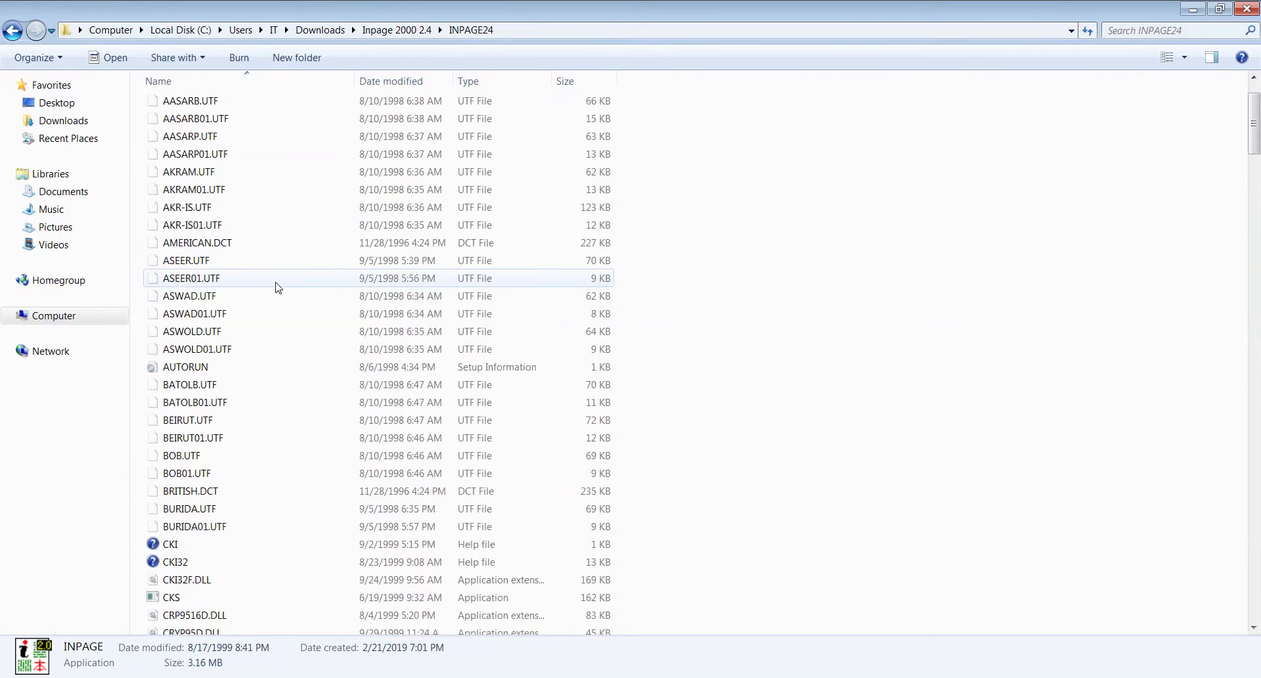
scroll(276, 287, up, 2)
scroll(275, 285, down, 10)
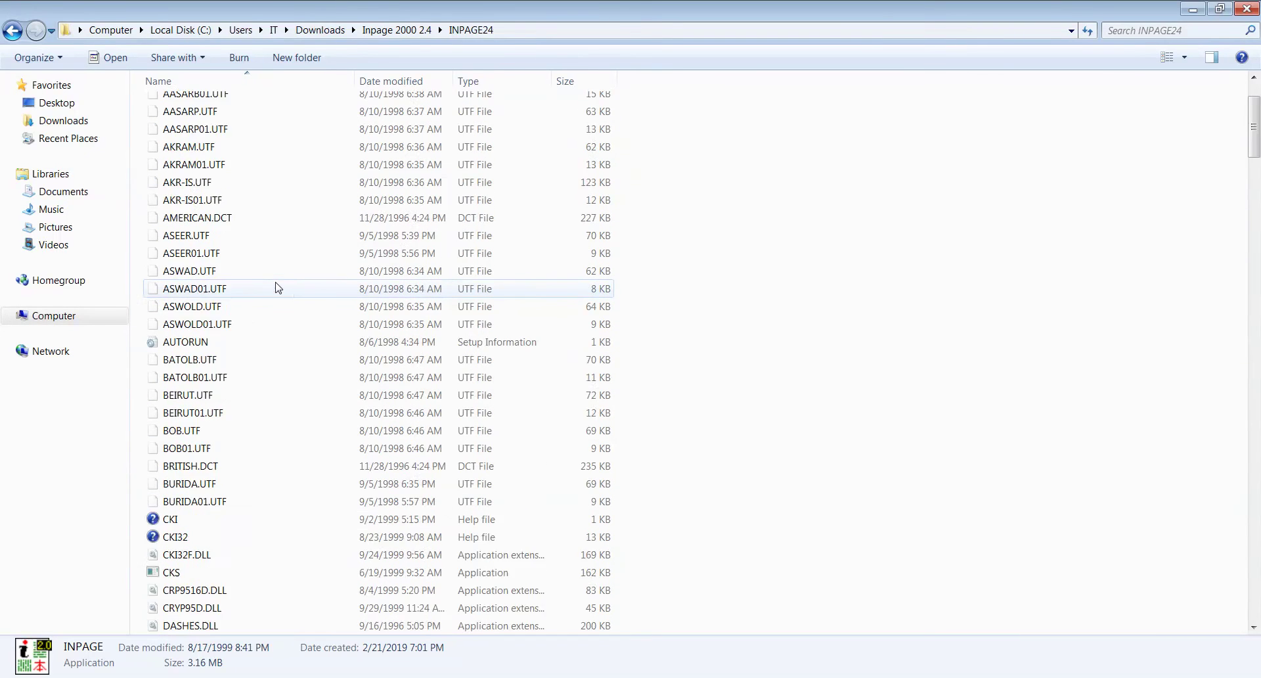
scroll(272, 285, down, 6)
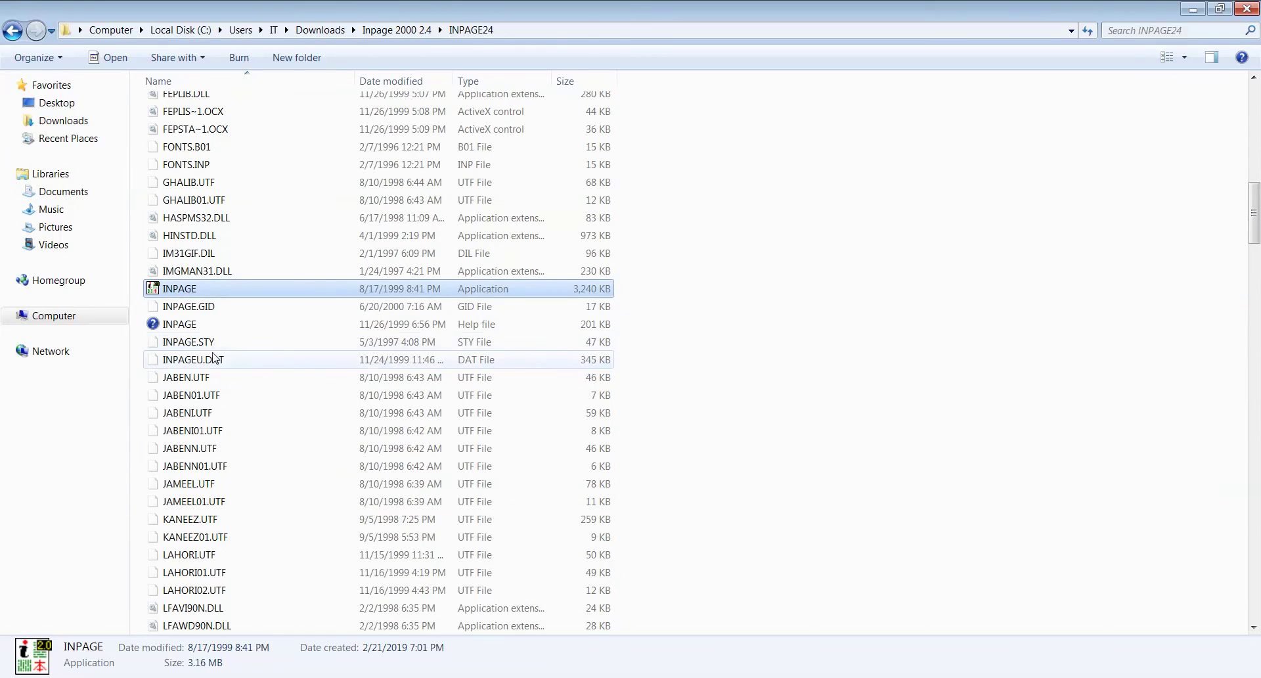
Run the INPAGE application as administrator, agree to the HASP driver installation, and dismiss the driver message.
right_click(183, 292)
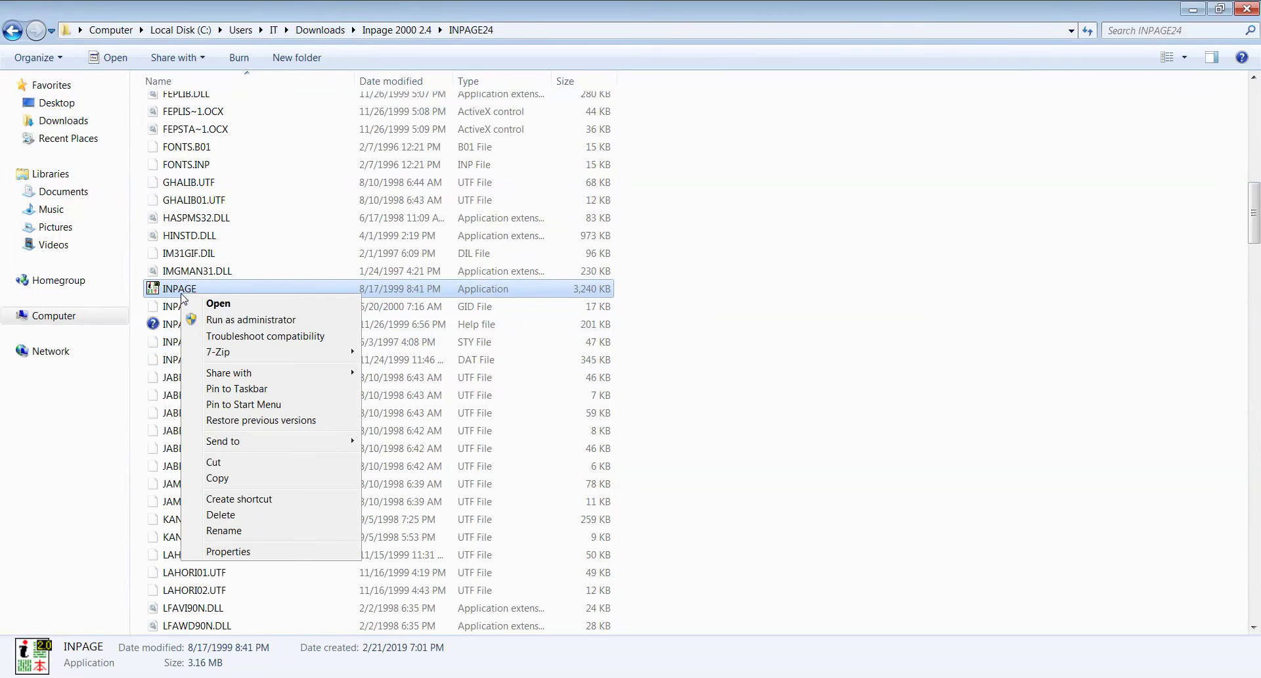
click(246, 320)
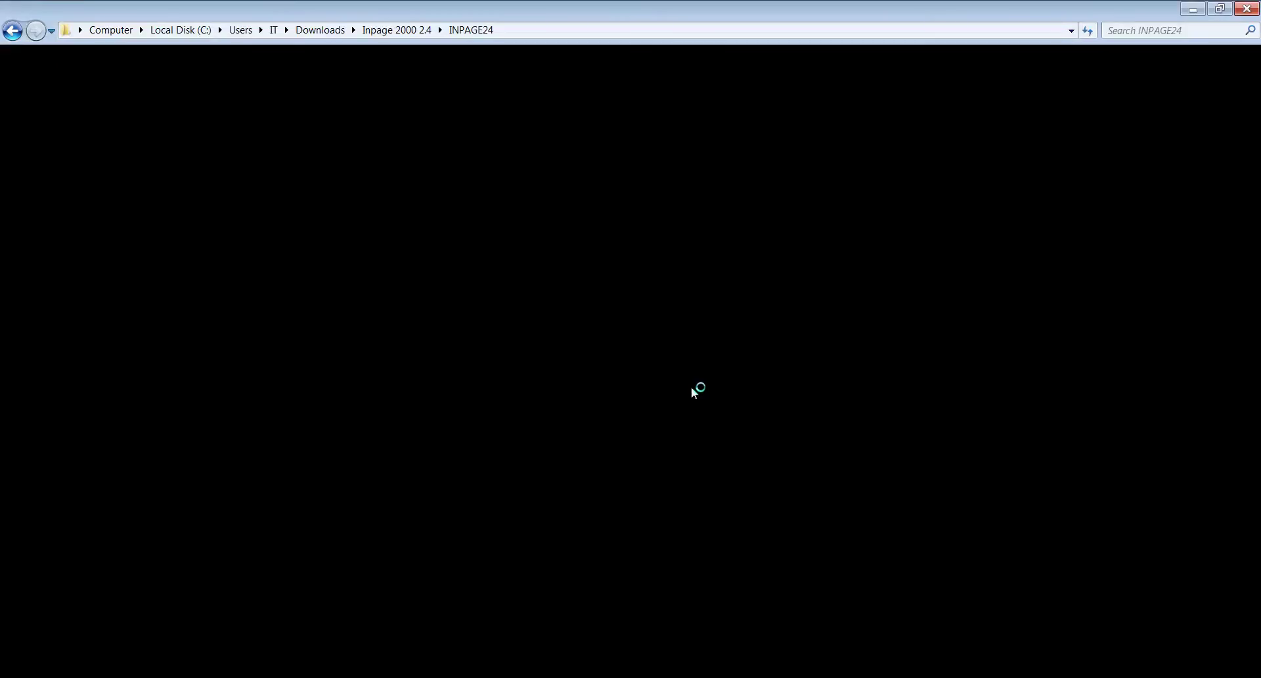
click(691, 387)
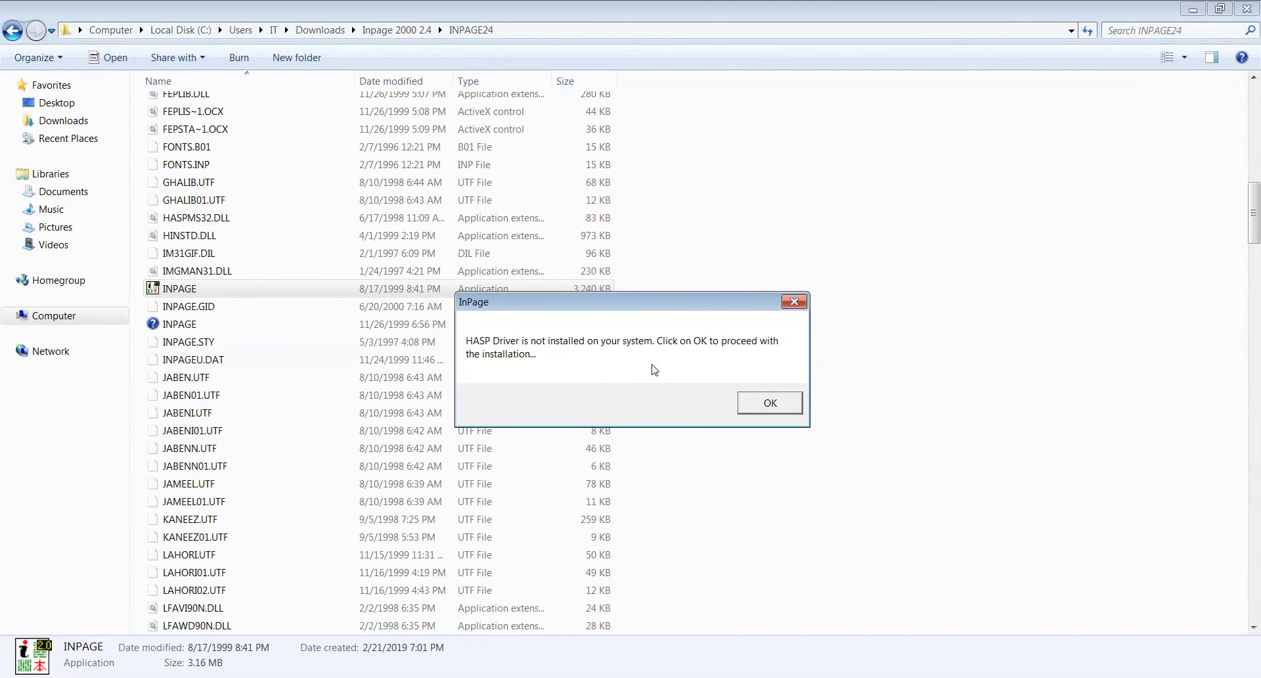
click(781, 409)
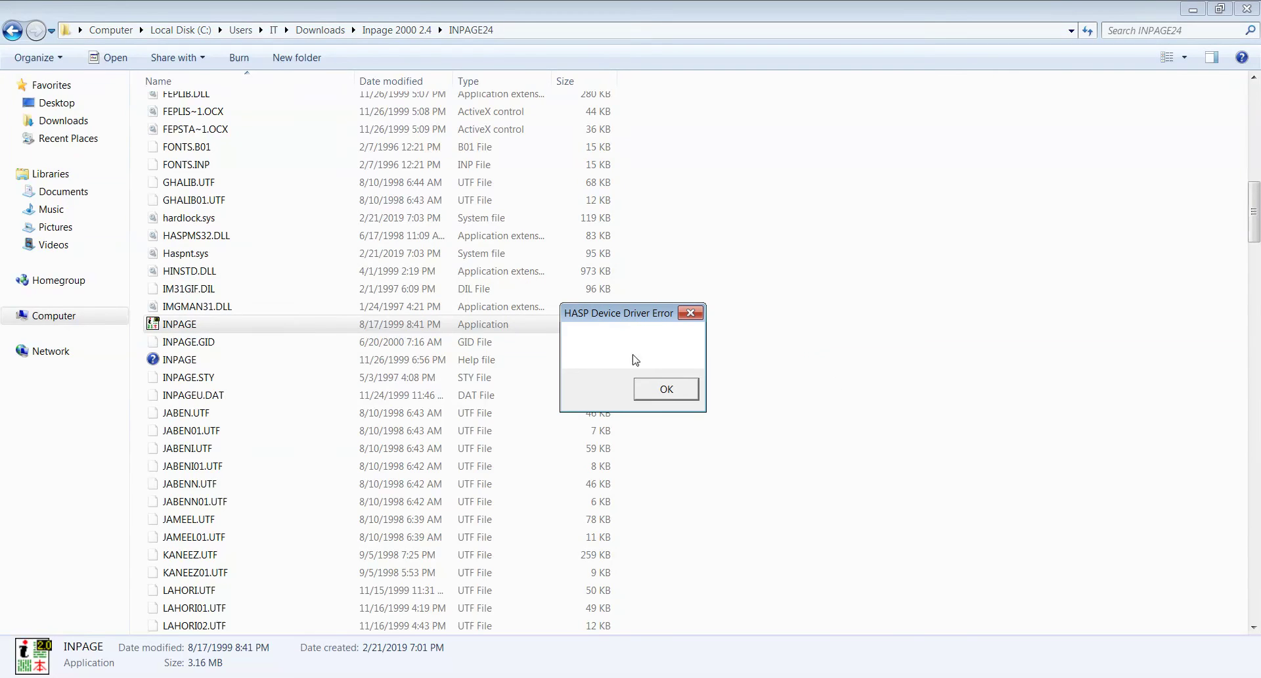
click(667, 389)
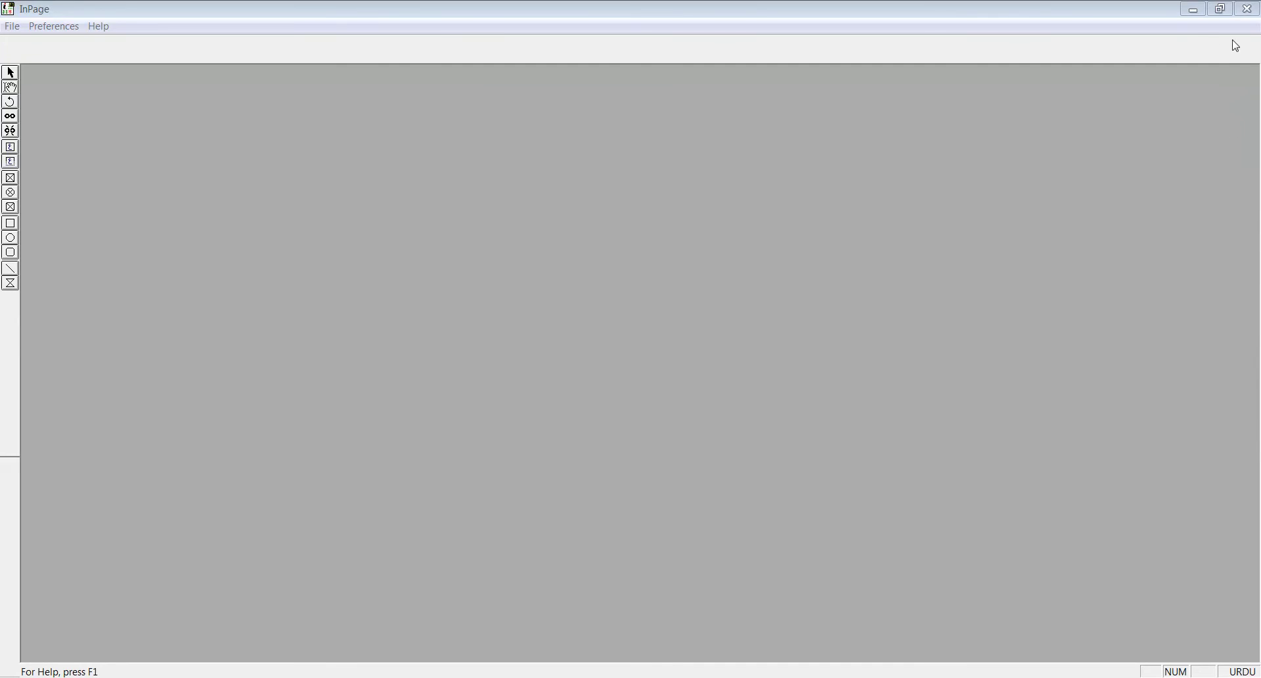
Minimize InPage, copy the INPAGE application from the INPAGE24 folder, close the folder window, and paste the copy onto the desktop.
click(1193, 9)
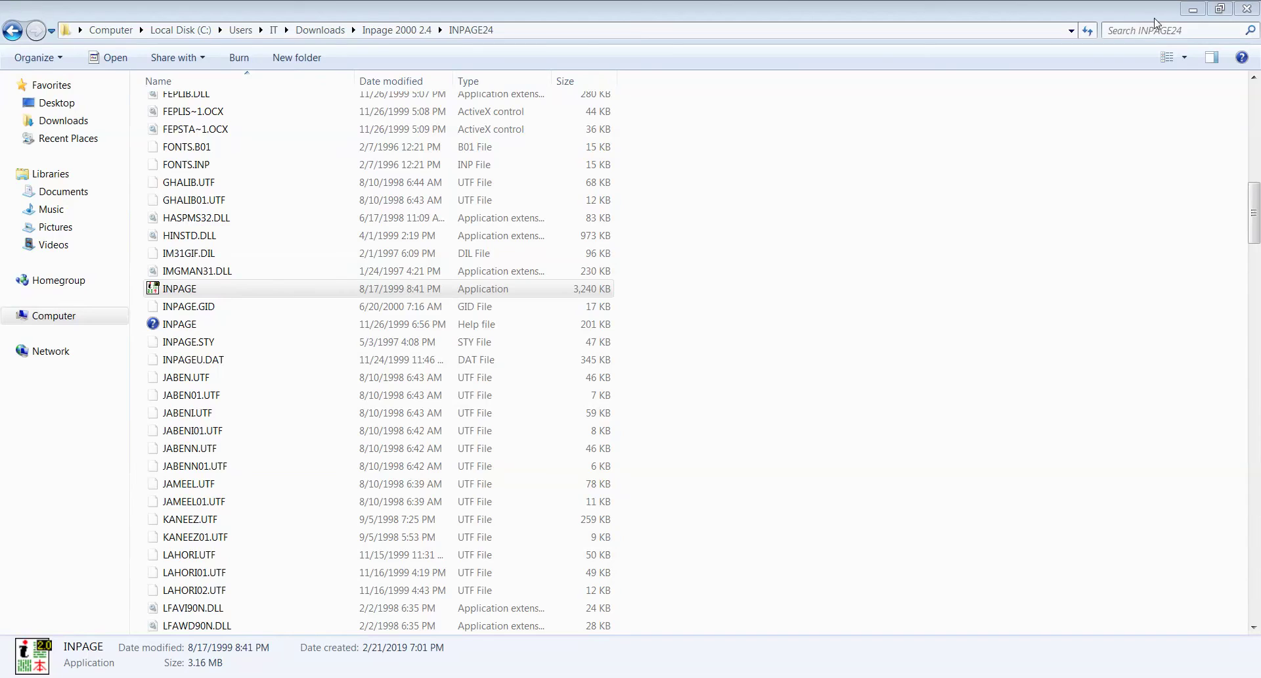
right_click(191, 287)
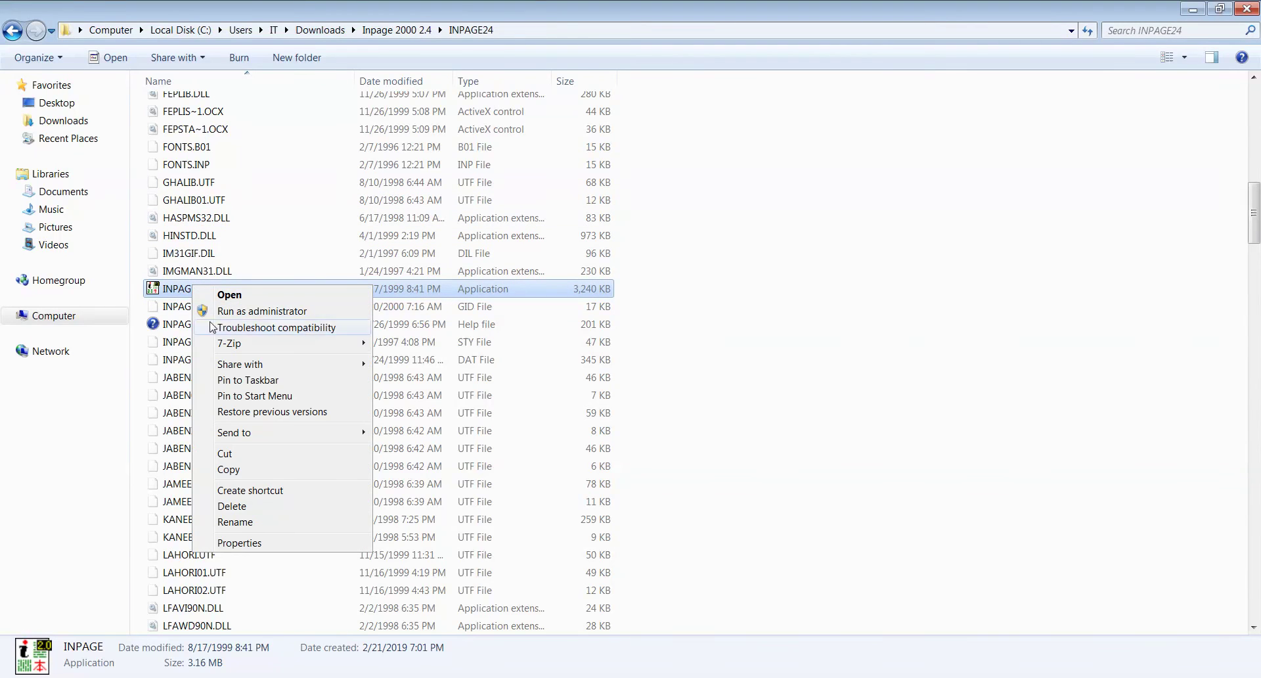
click(229, 469)
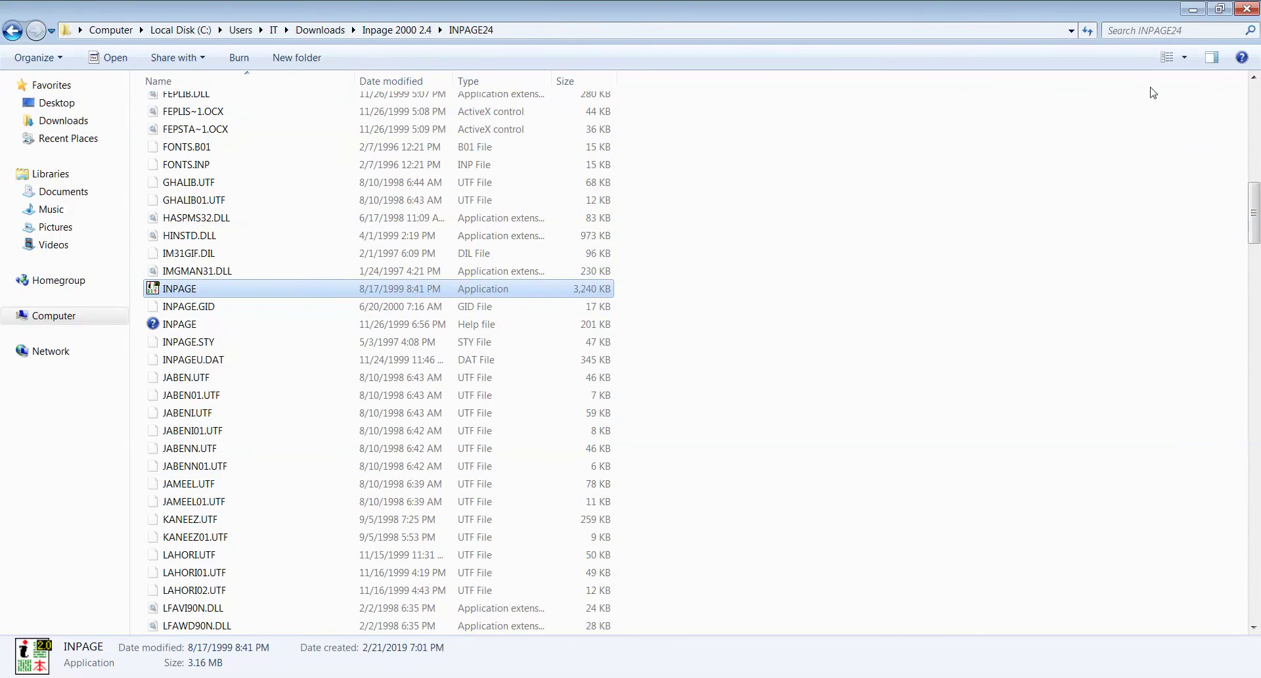
click(1247, 8)
right_click(310, 153)
click(356, 213)
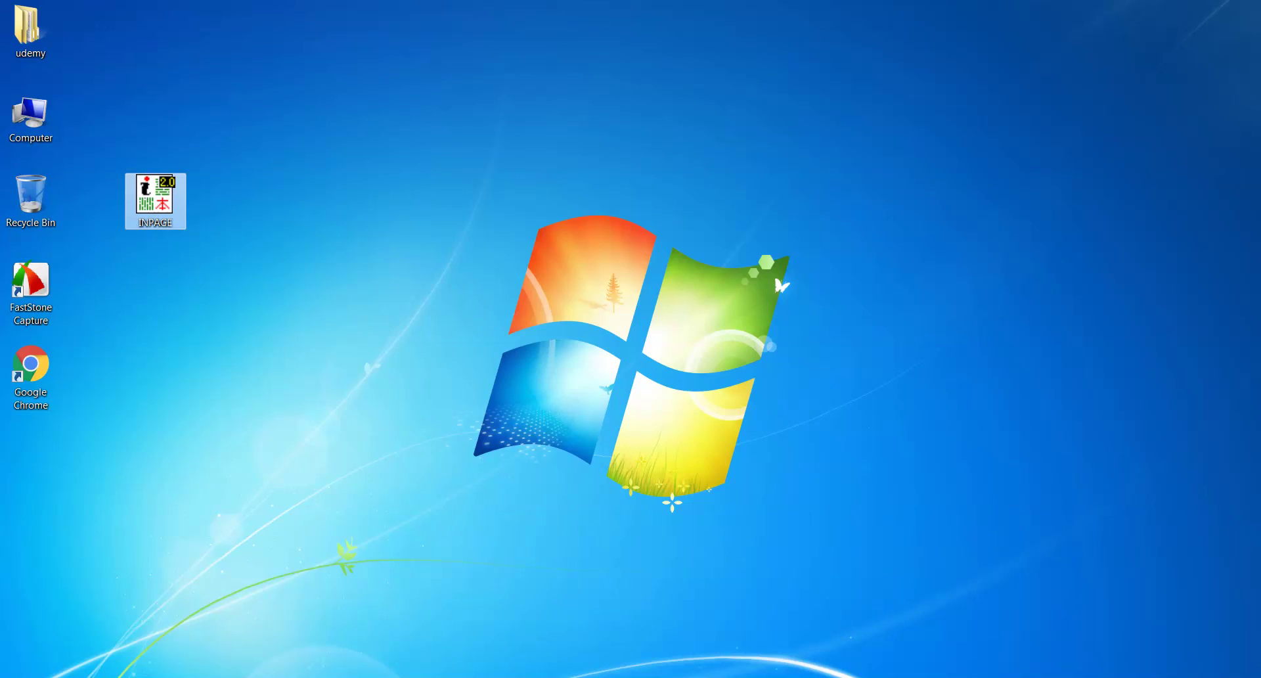
Close the open InPage window and try to launch the INPAGE copy from the desktop.
key(Return)
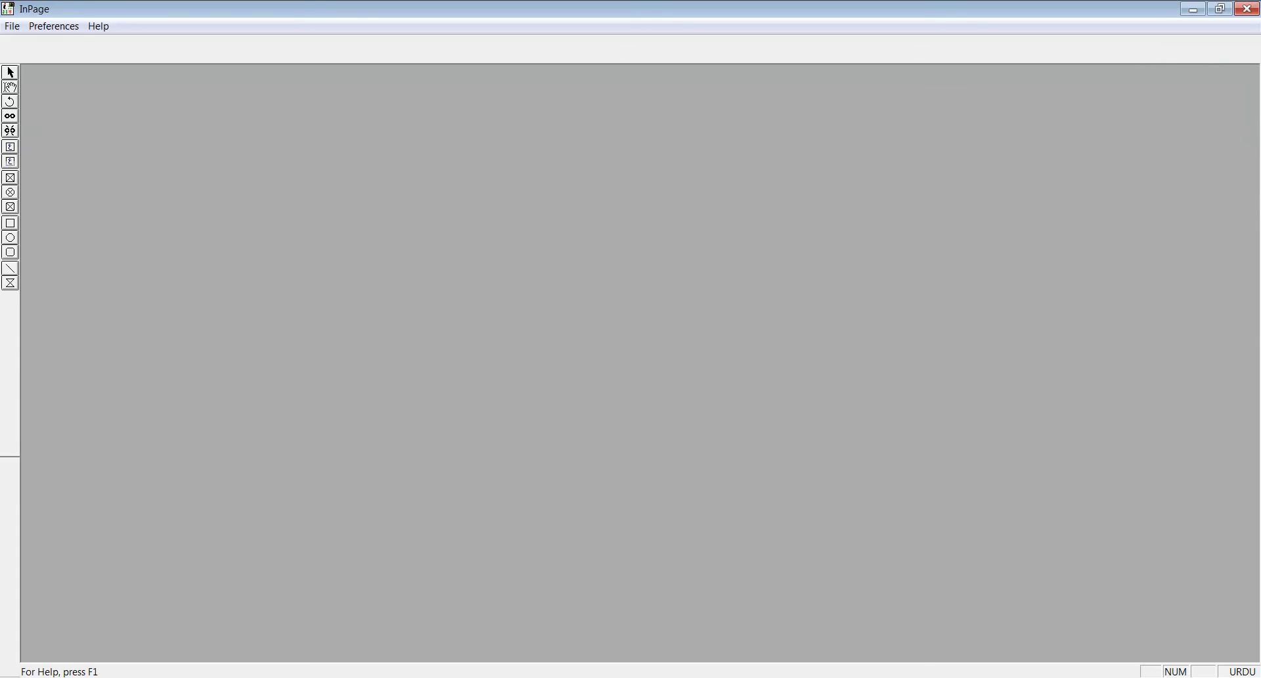
click(1243, 9)
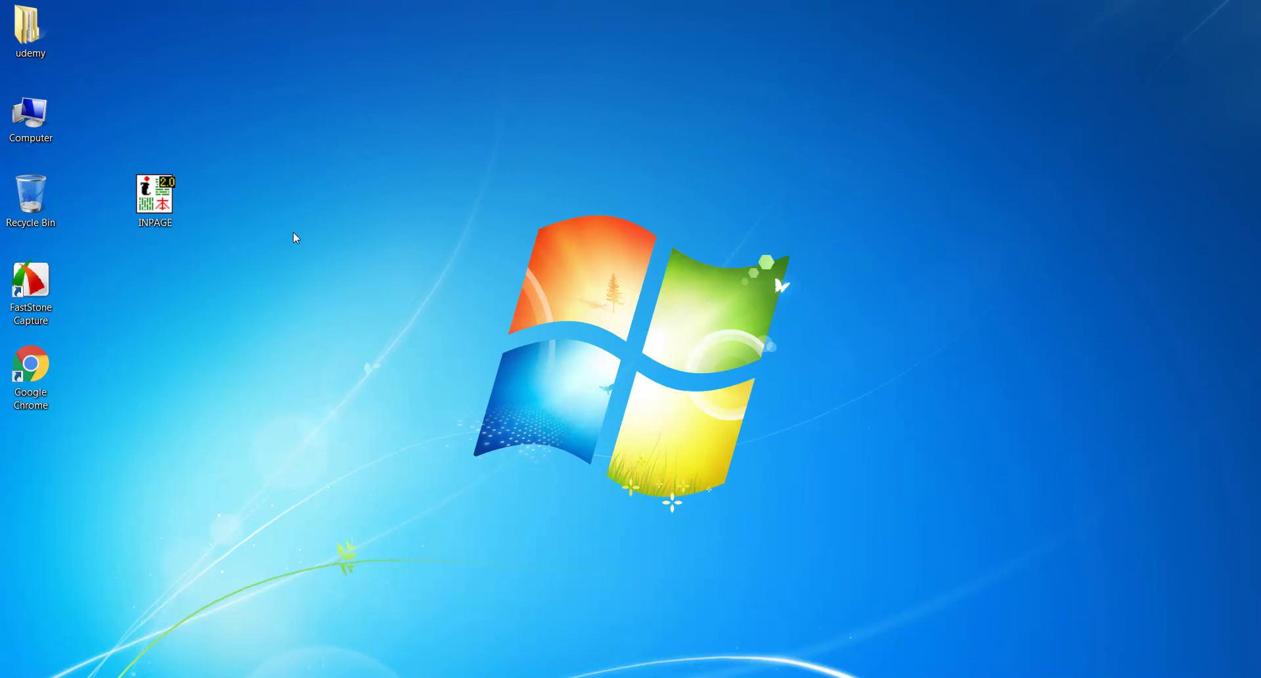
double_click(177, 208)
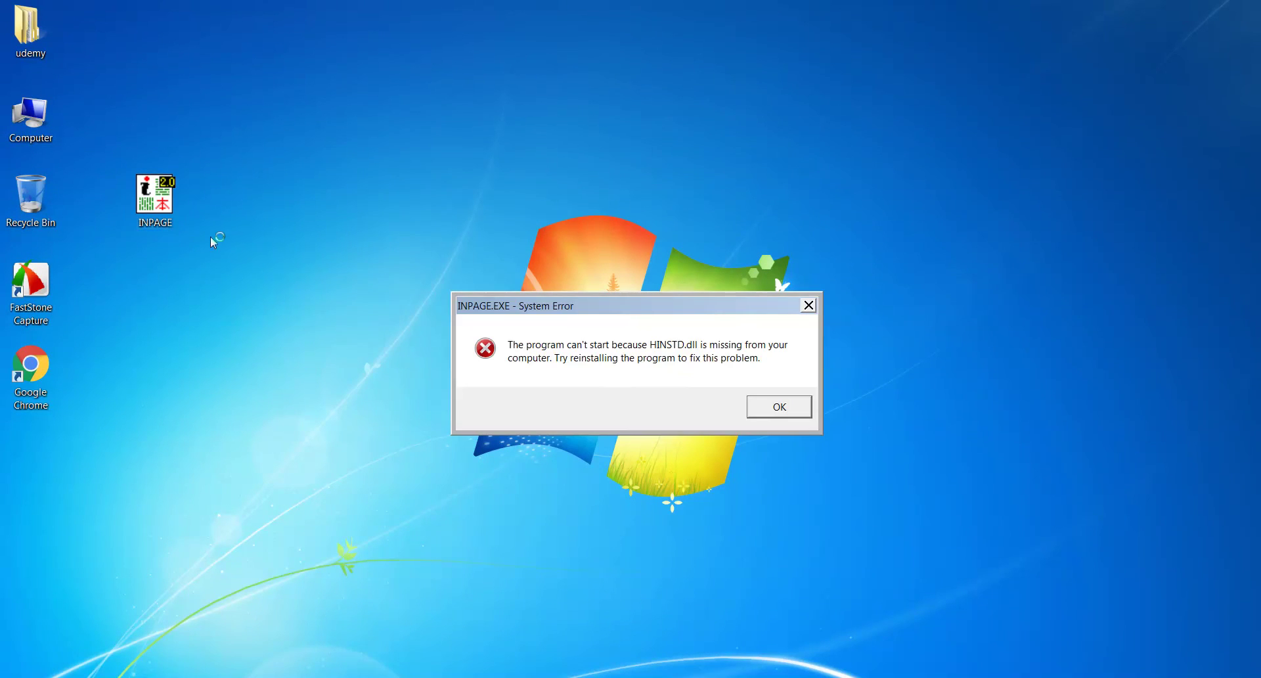
click(799, 408)
Try to run the desktop copy of INPAGE as administrator.
click(170, 221)
right_click(169, 220)
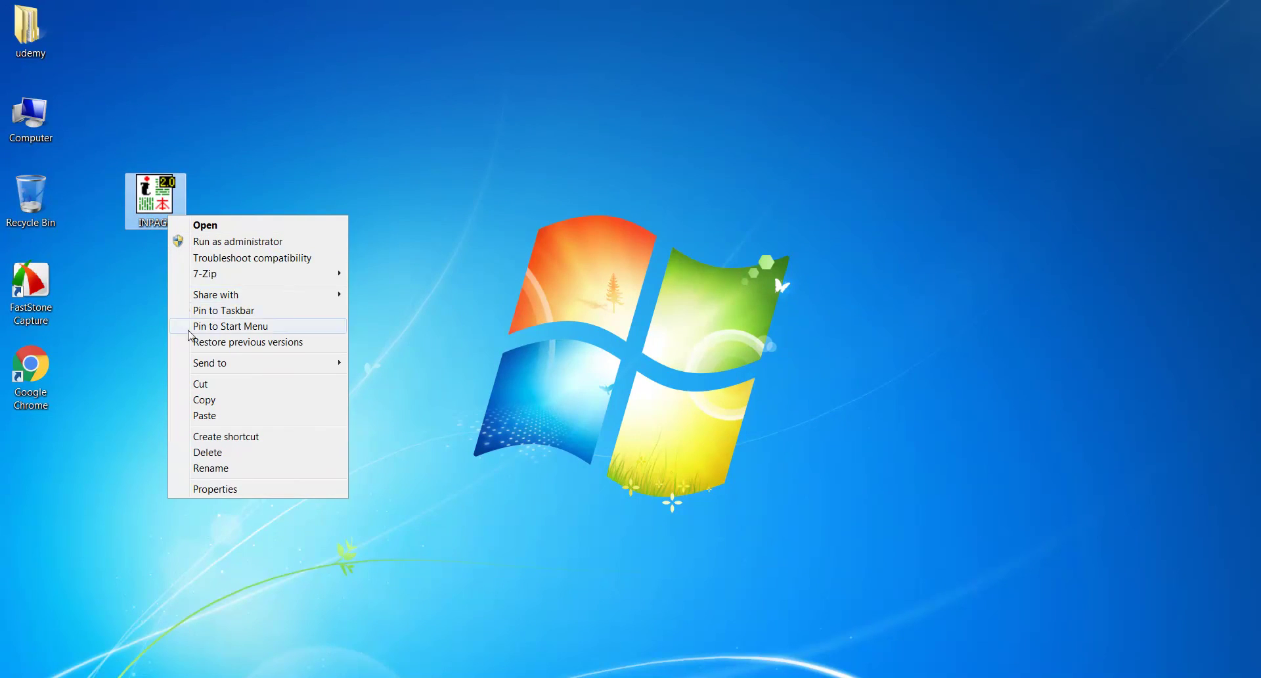
click(224, 238)
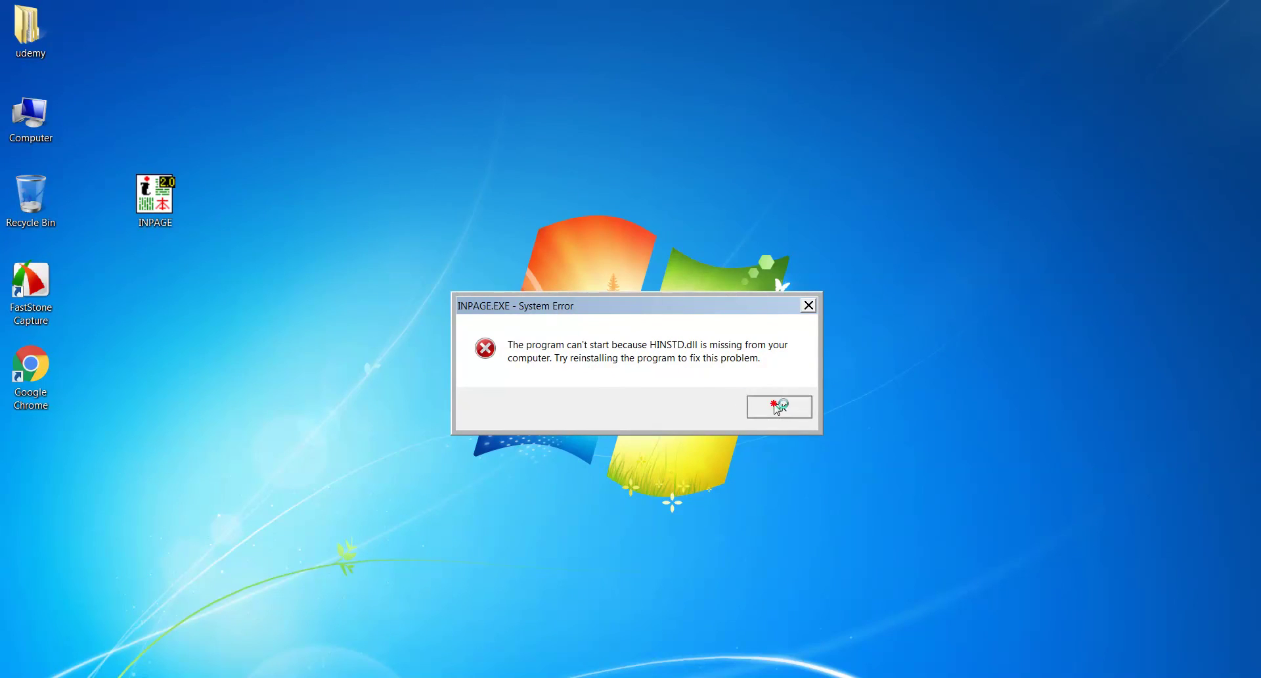
click(778, 407)
Open the Inpage 2000 2.4 folder in Downloads, view the installation guide in the Install text document, and close the document.
click(124, 664)
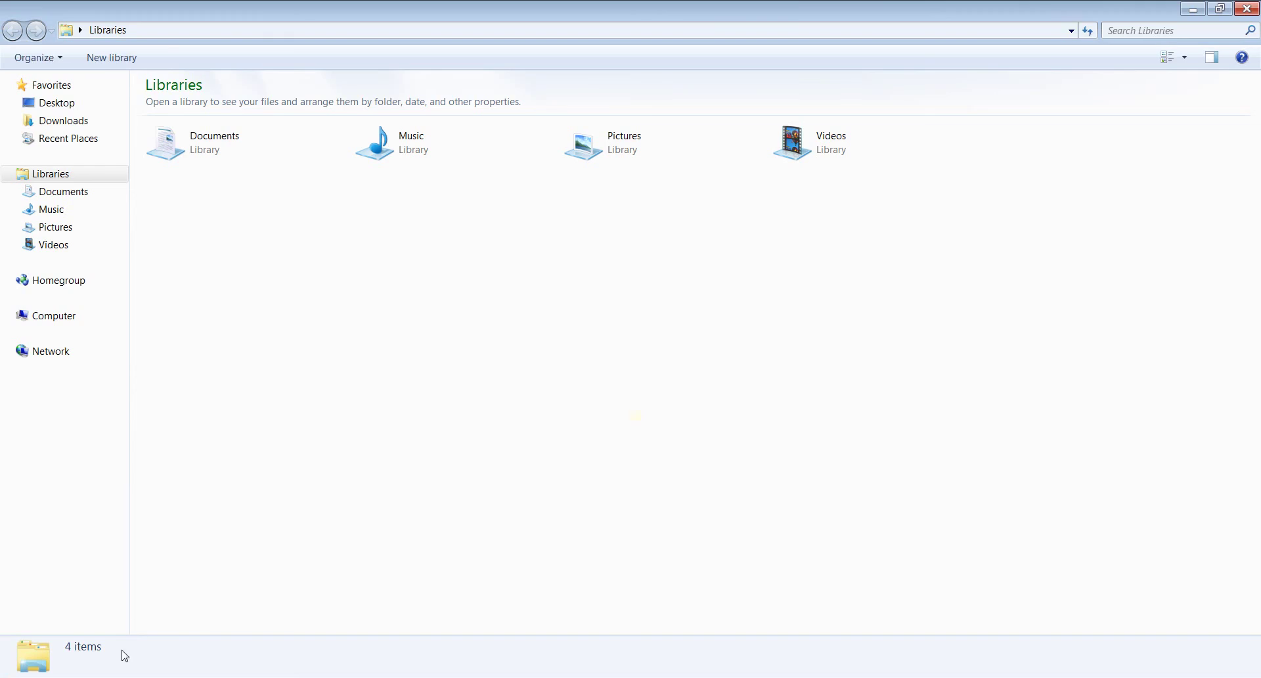
click(66, 122)
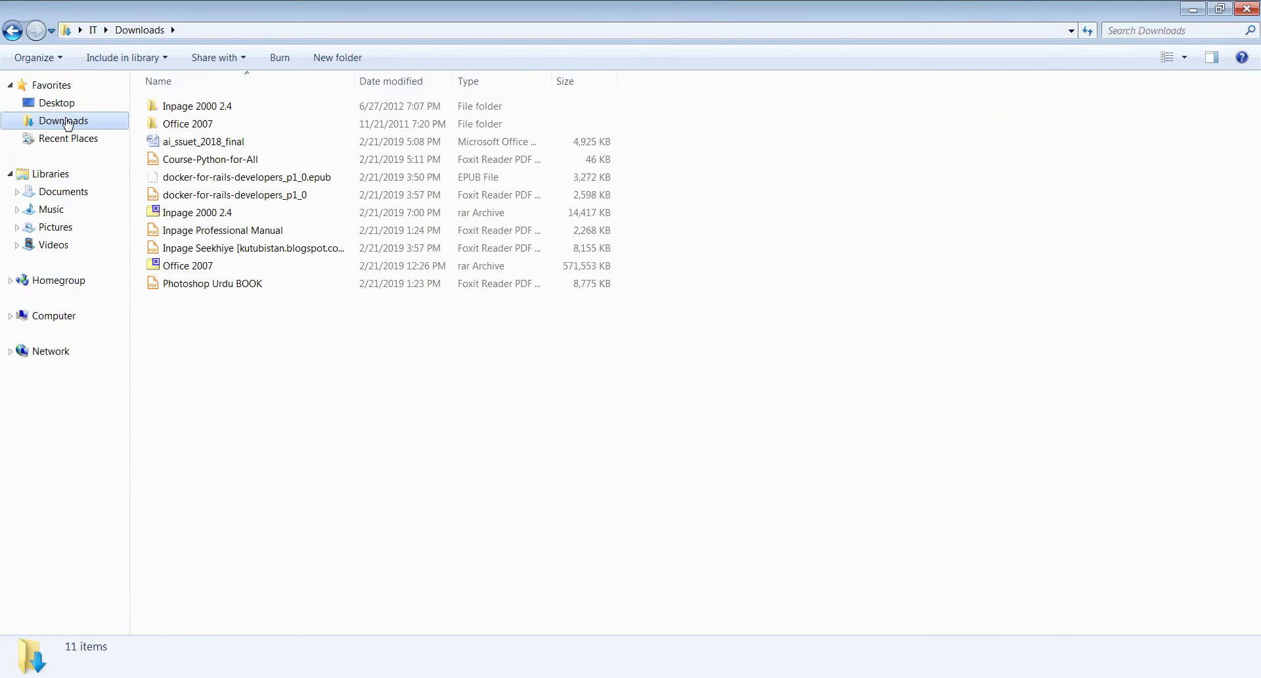
double_click(184, 107)
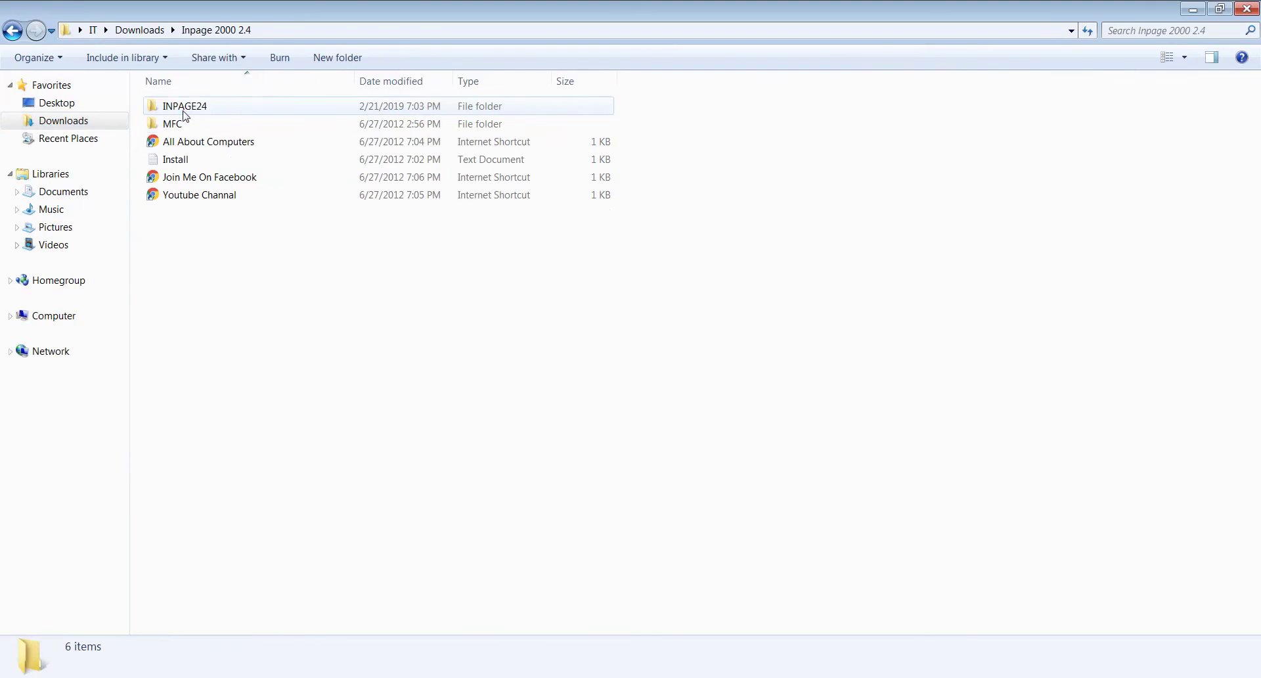
double_click(196, 160)
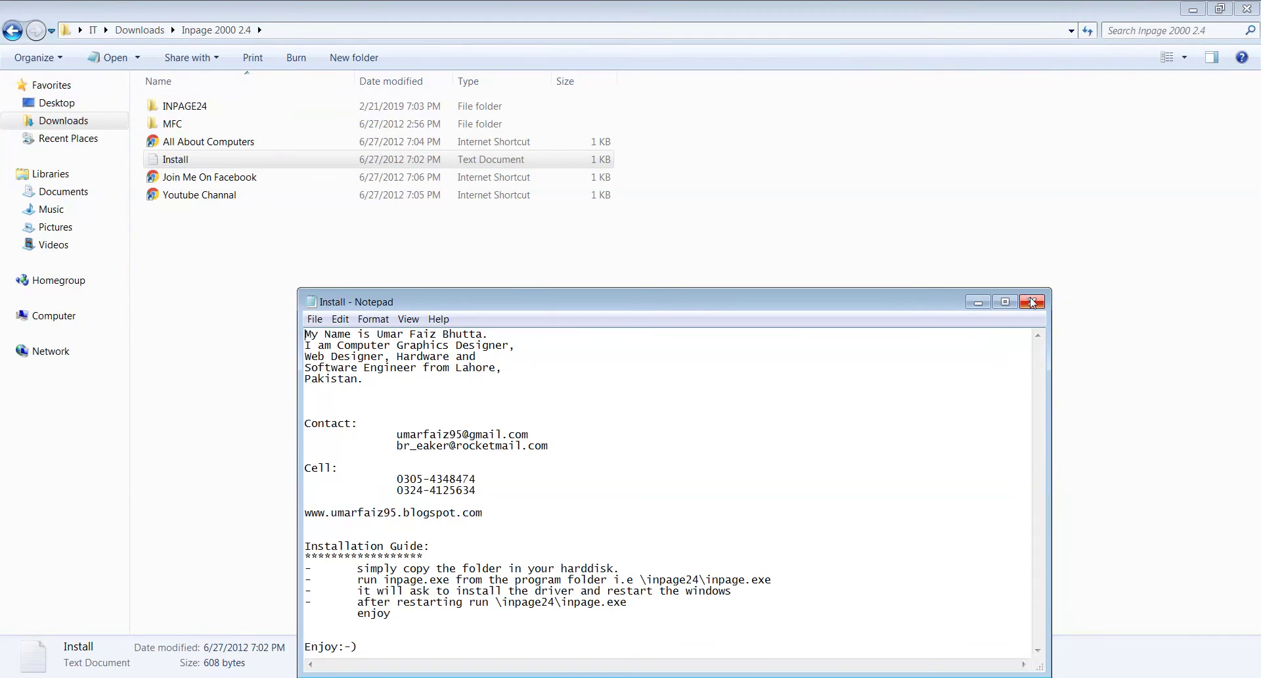
click(1032, 302)
Launch the INPAGE application from the INPAGE24 folder, agree to the HASP driver installation, and dismiss the driver message.
double_click(201, 109)
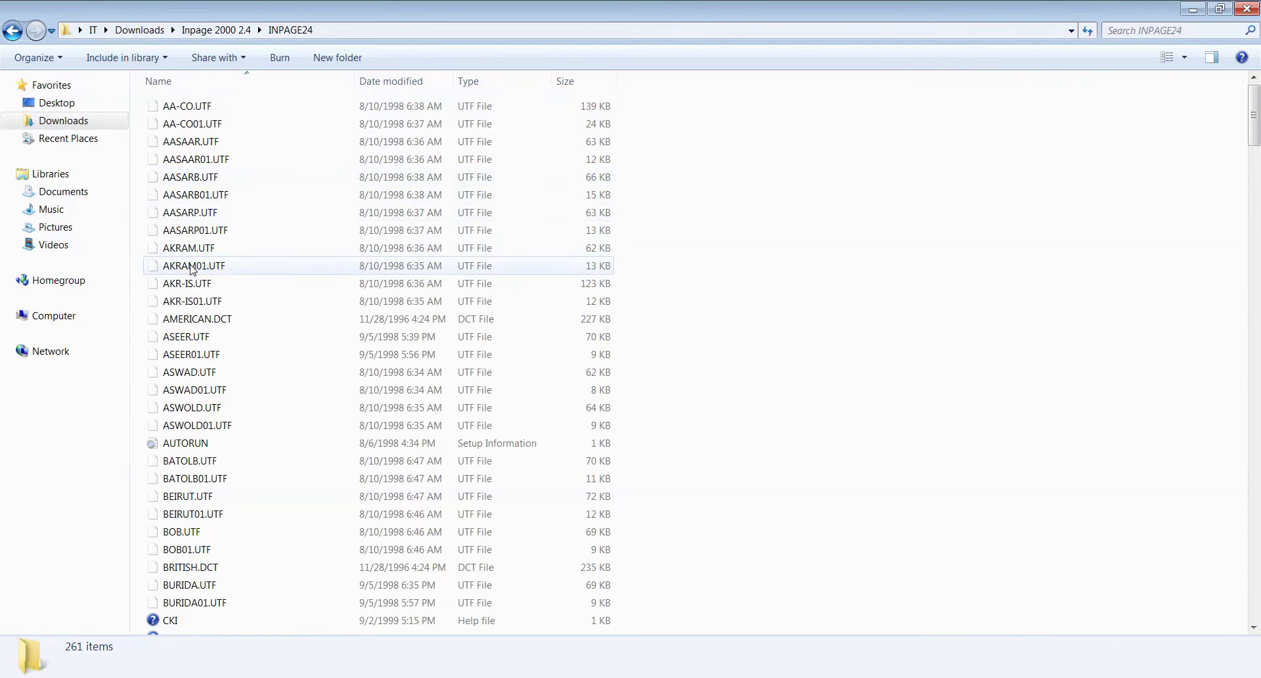
scroll(219, 332, down, 8)
scroll(214, 406, down, 3)
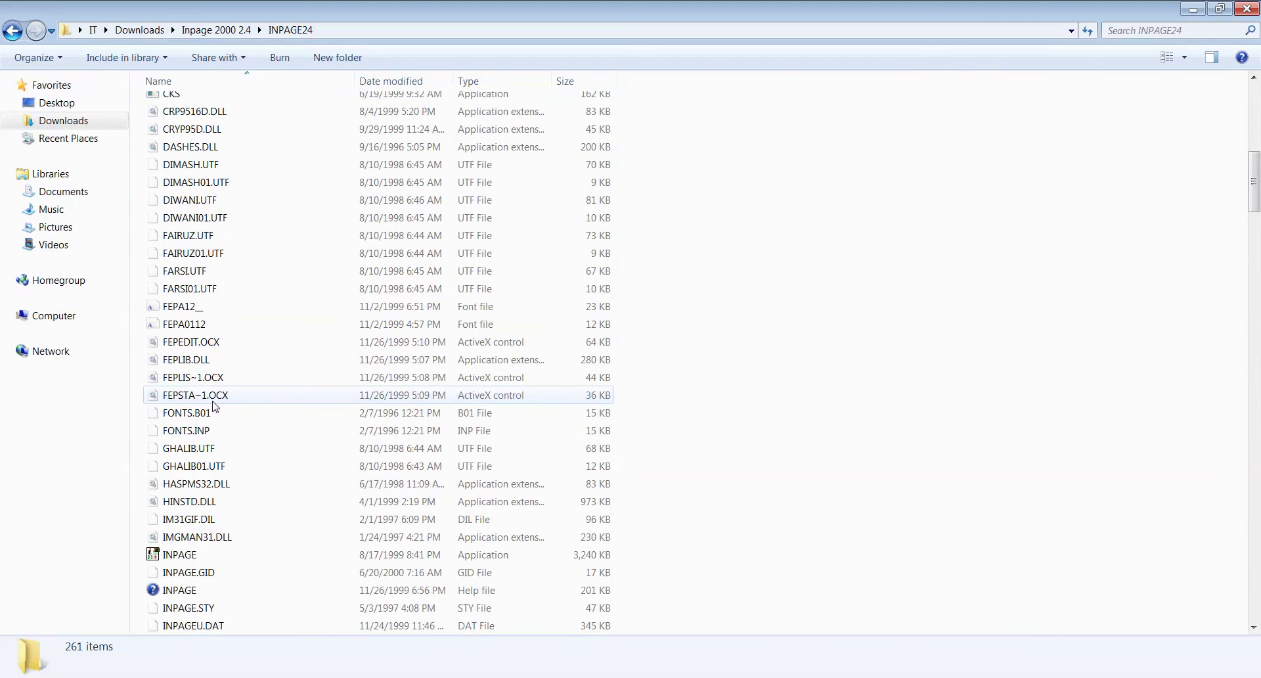
scroll(213, 405, up, 1)
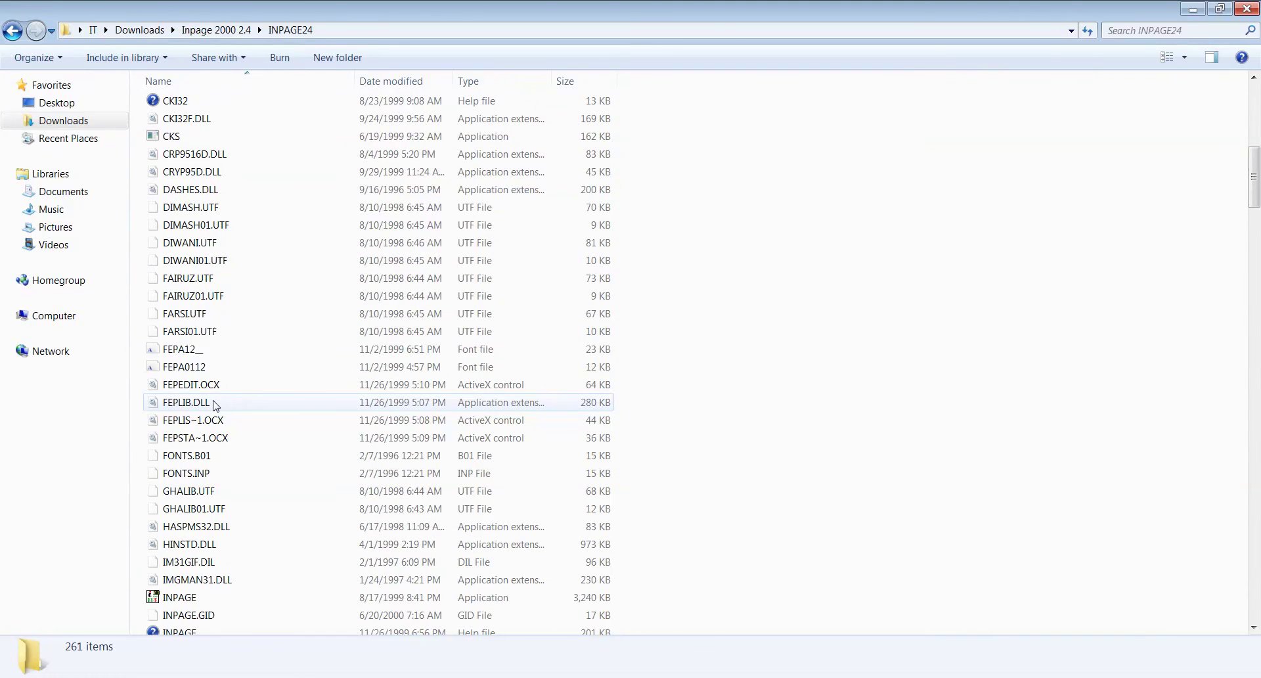
scroll(217, 406, down, 3)
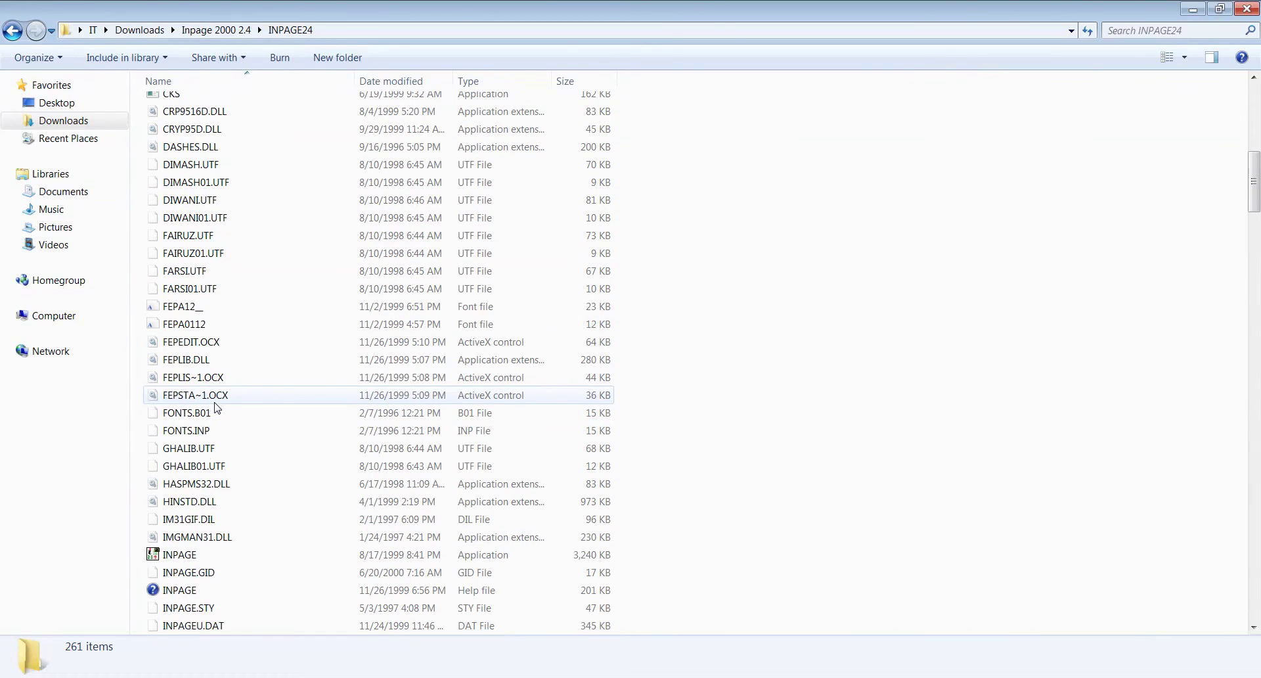
scroll(217, 407, down, 2)
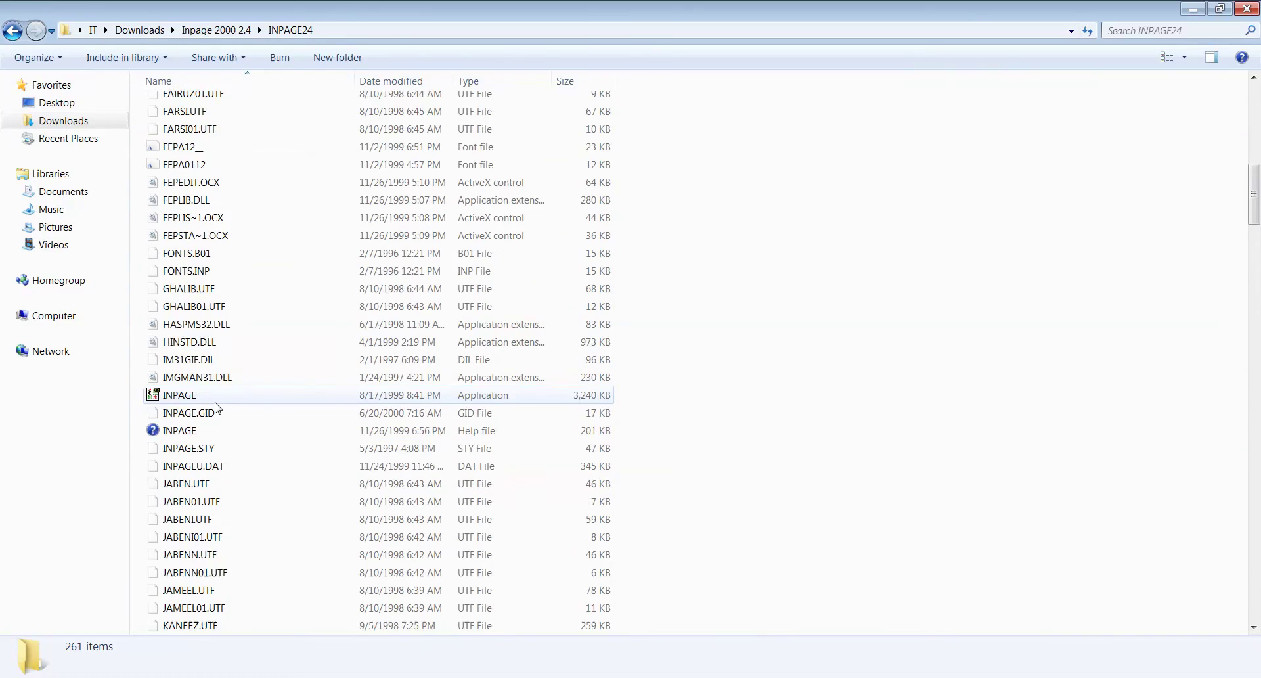
double_click(187, 342)
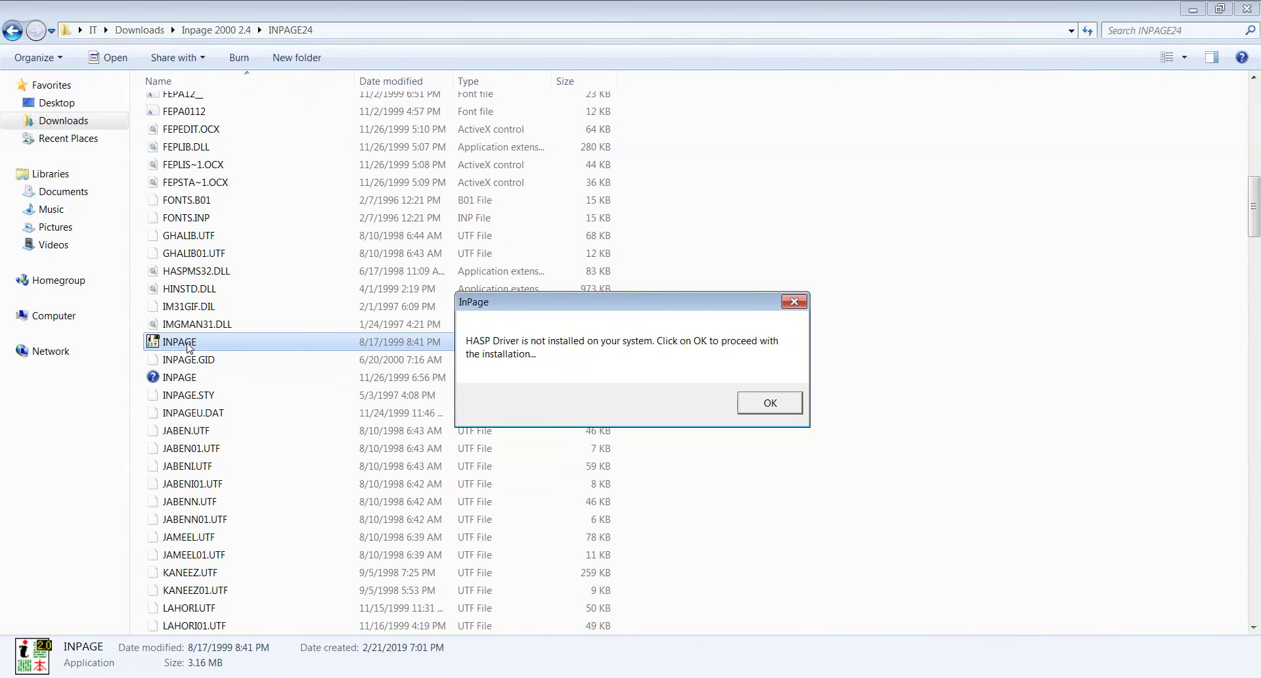
click(777, 406)
click(685, 393)
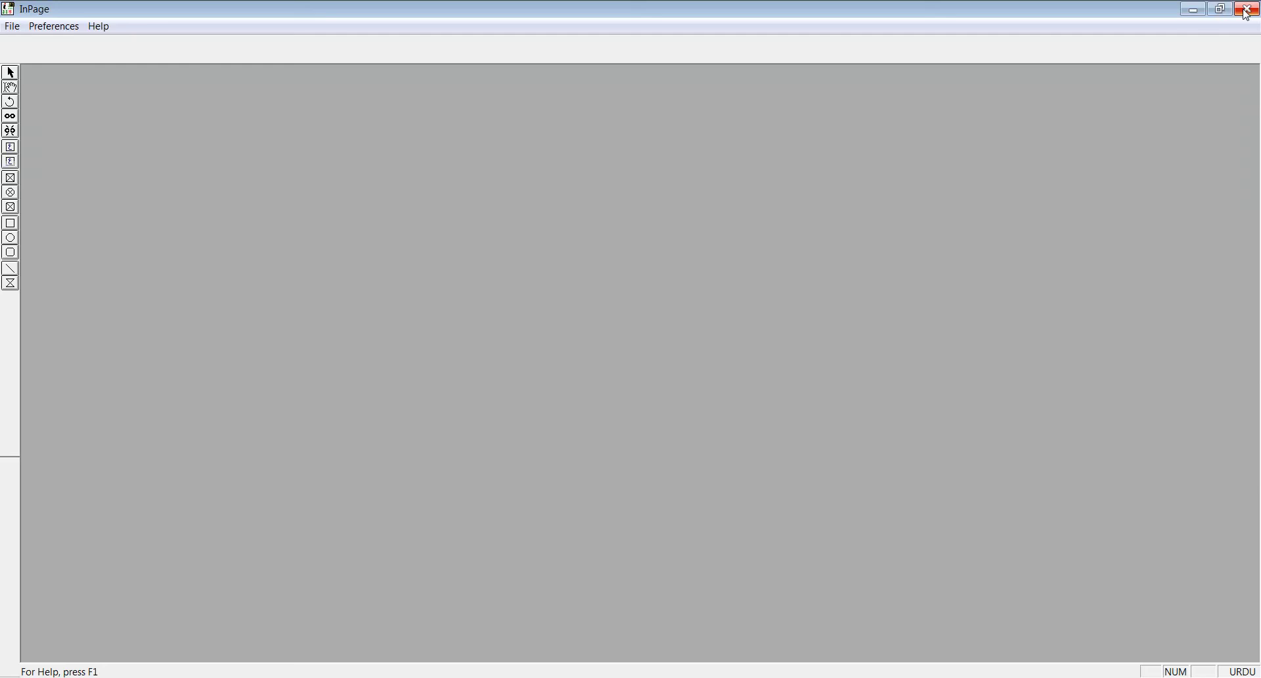
Close InPage and the INPAGE24 folder window, and delete the INPAGE copy from the desktop.
click(1246, 13)
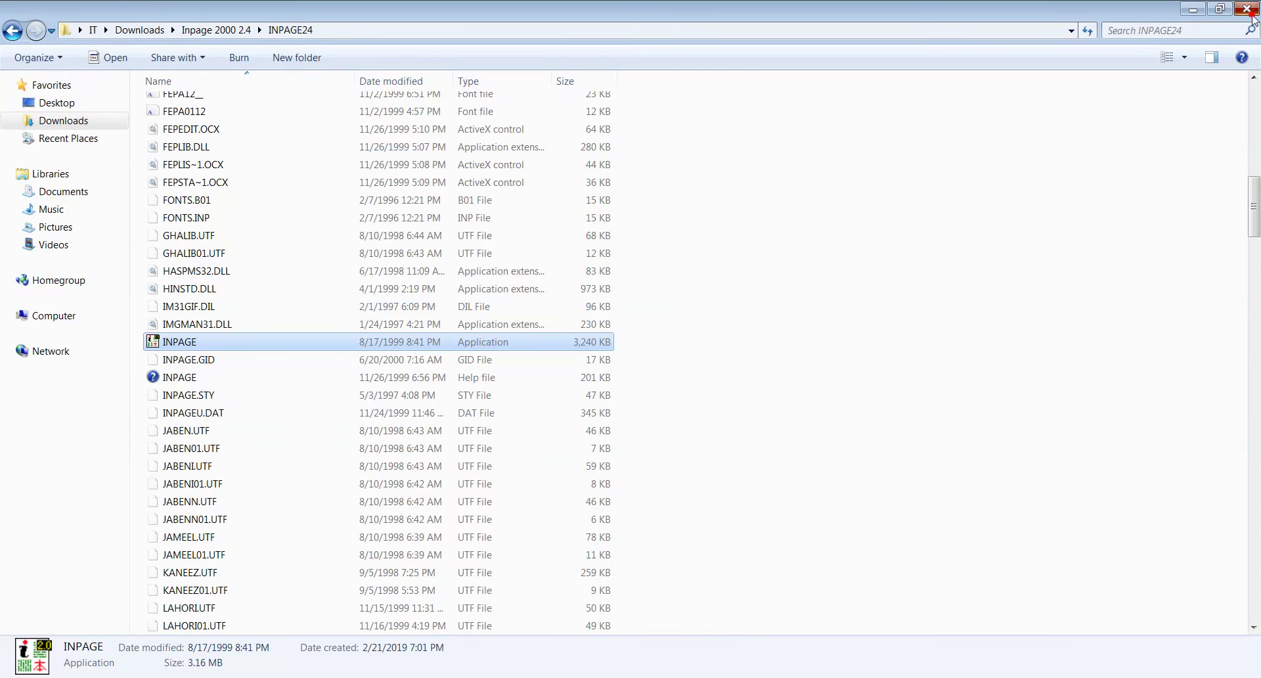
click(1248, 12)
click(158, 187)
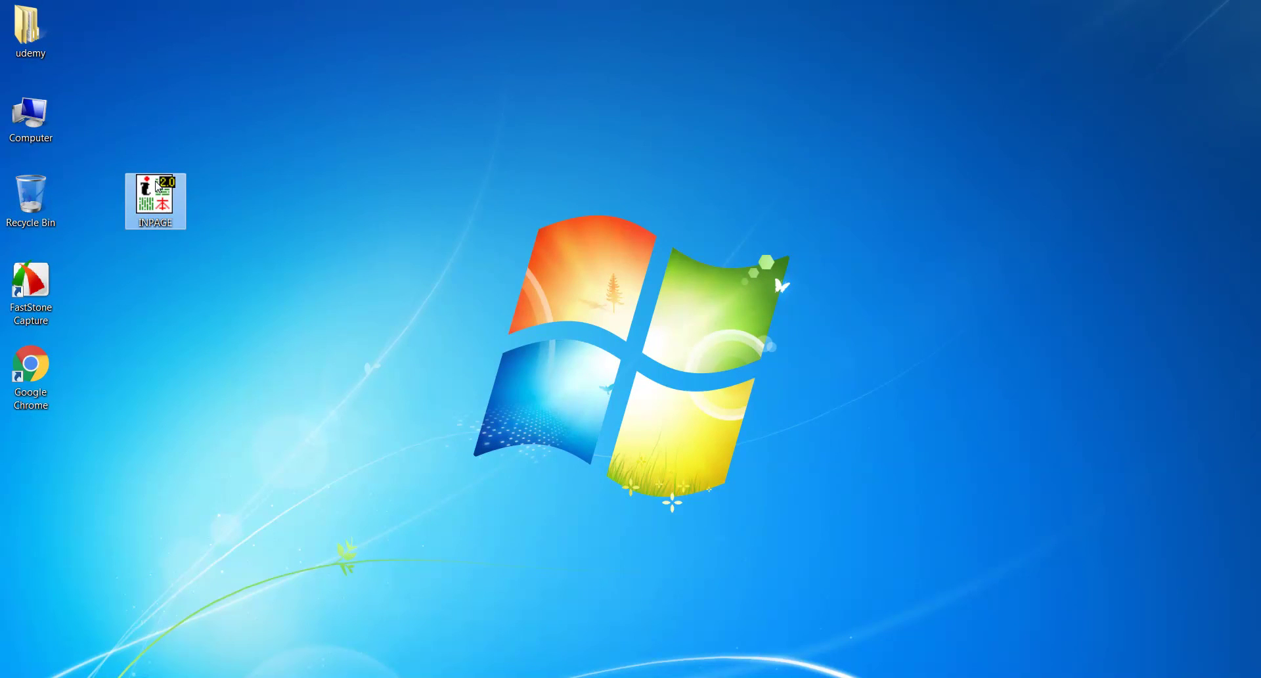
key(Delete)
click(702, 407)
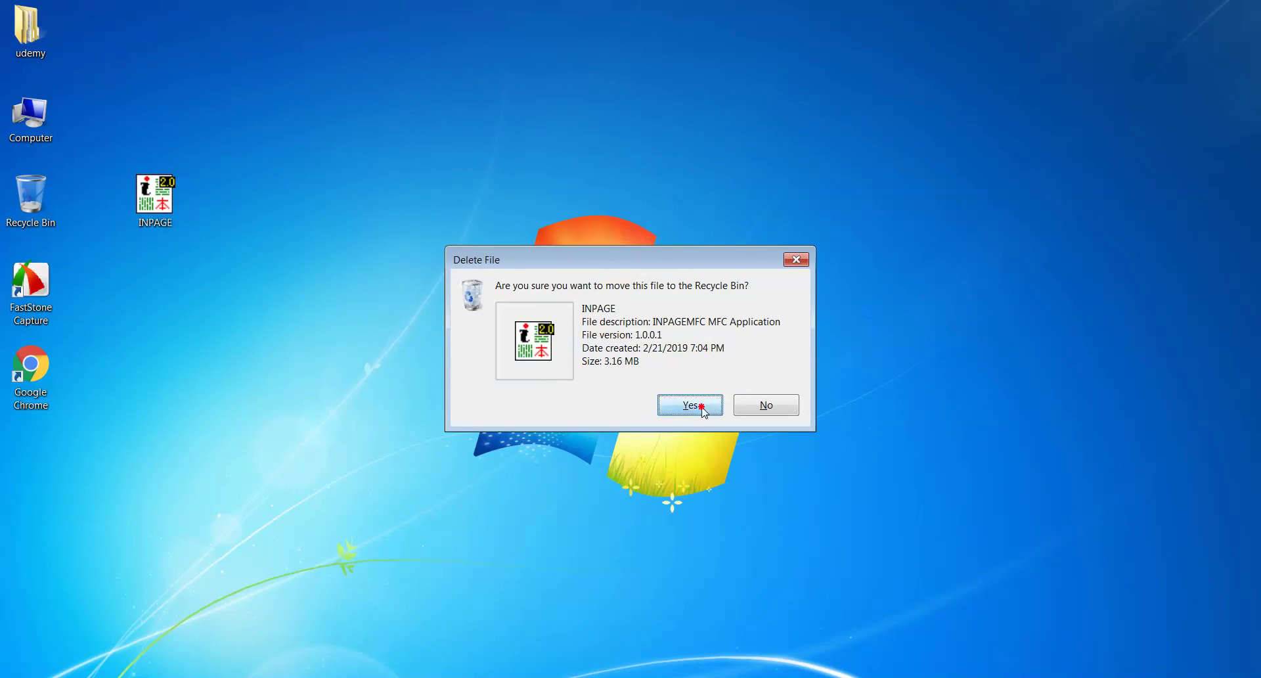